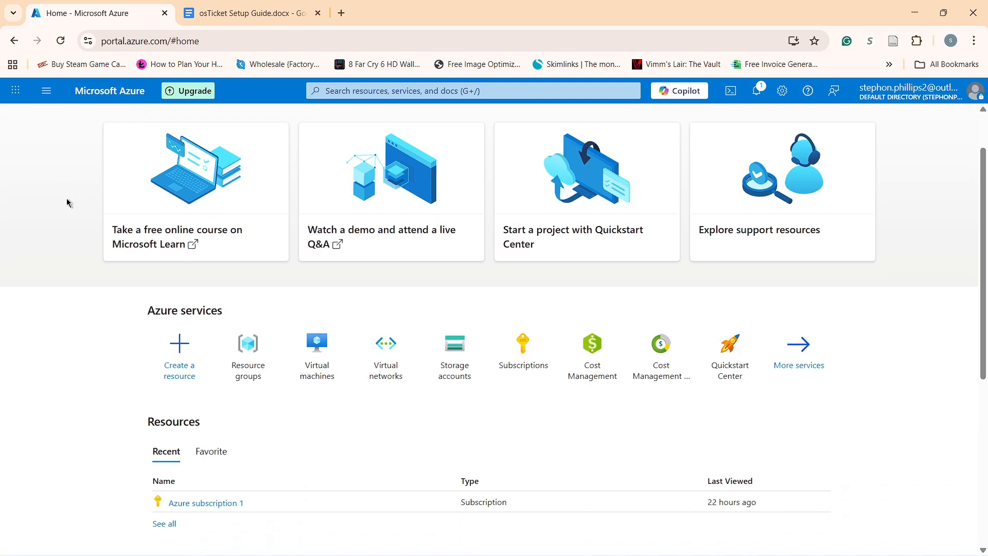
# Switch from the Azure portal to the osTicket Setup Guide.docx document to review the VM steps.
pyautogui.scroll(-1, 67, 202)
pyautogui.scroll(2, 67, 203)
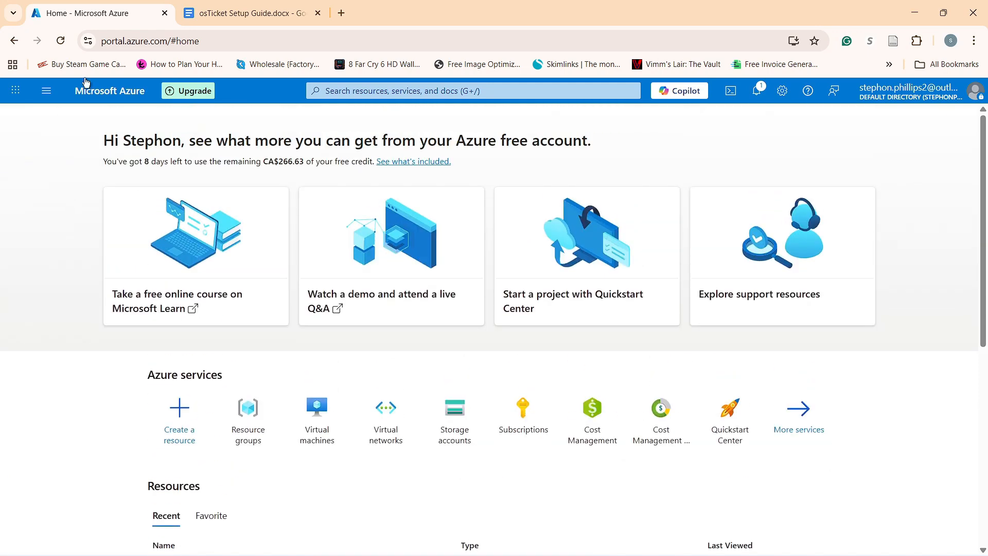
pyautogui.click(233, 5)
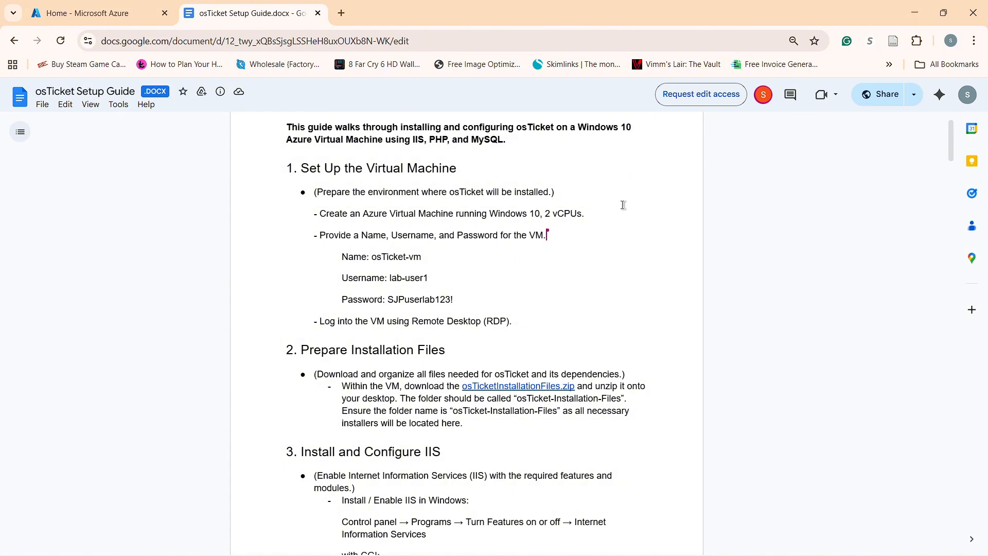
# Return from the setup guide to the Home - Microsoft Azure portal.
pyautogui.scroll(-4, 623, 204)
pyautogui.scroll(4, 623, 205)
pyautogui.click(158, 14)
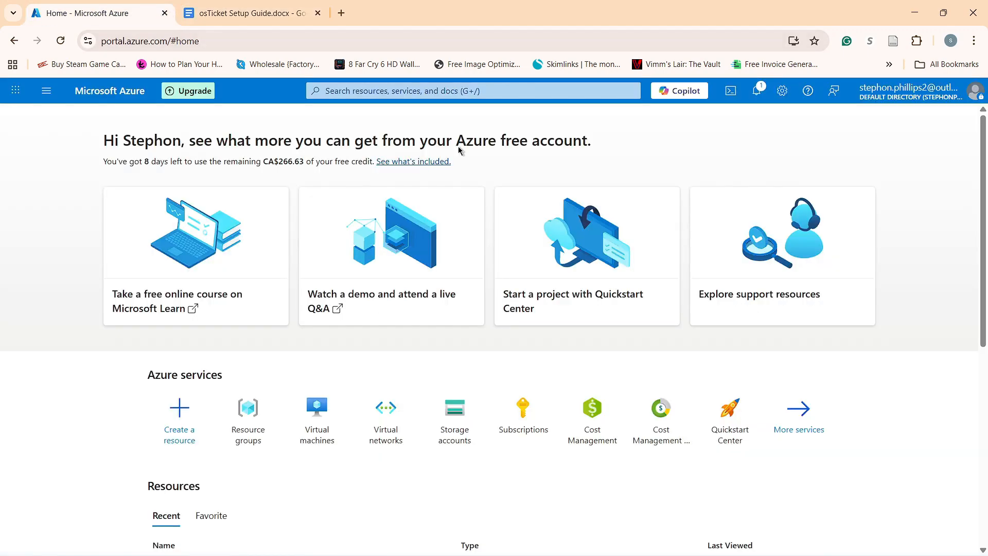
# Find Virtual machines by searching 'virtual' and start a new single virtual machine.
pyautogui.scroll(-6, 254, 122)
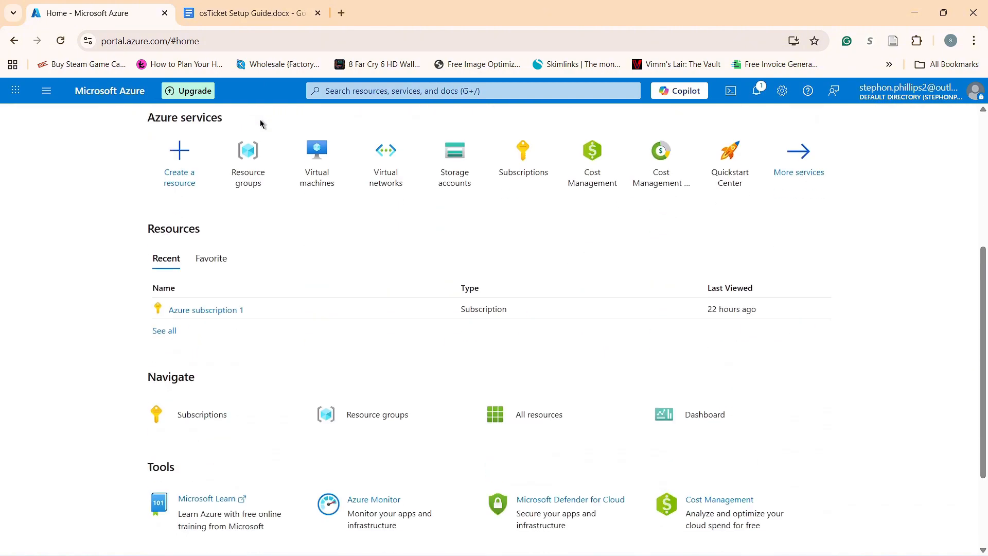
pyautogui.scroll(6, 267, 126)
pyautogui.click(519, 89)
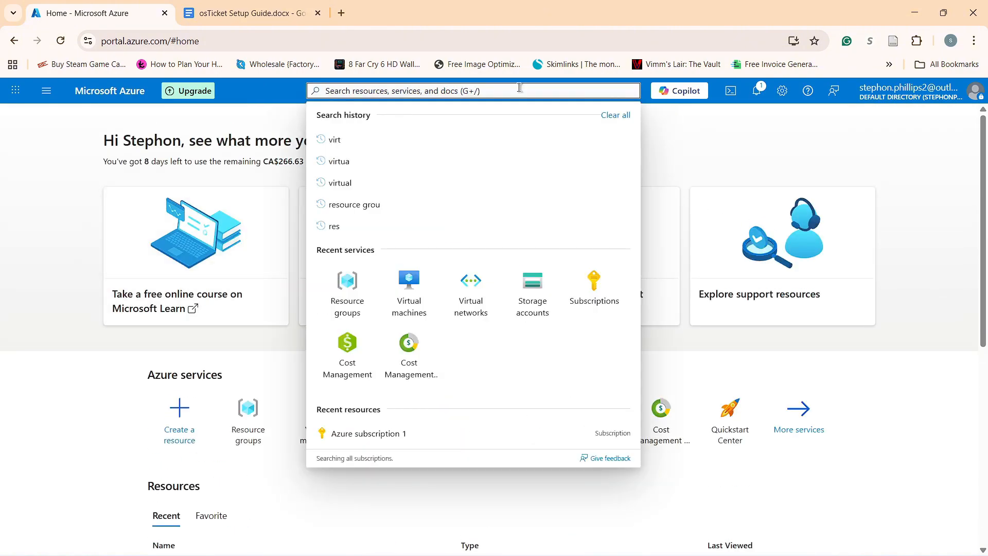
pyautogui.write('virtual')
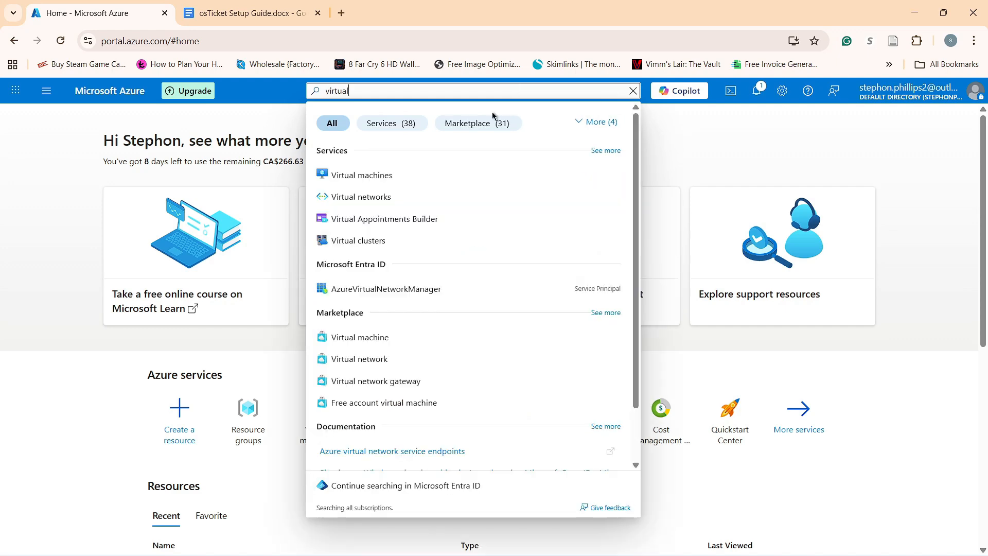
pyautogui.click(435, 169)
pyautogui.click(569, 456)
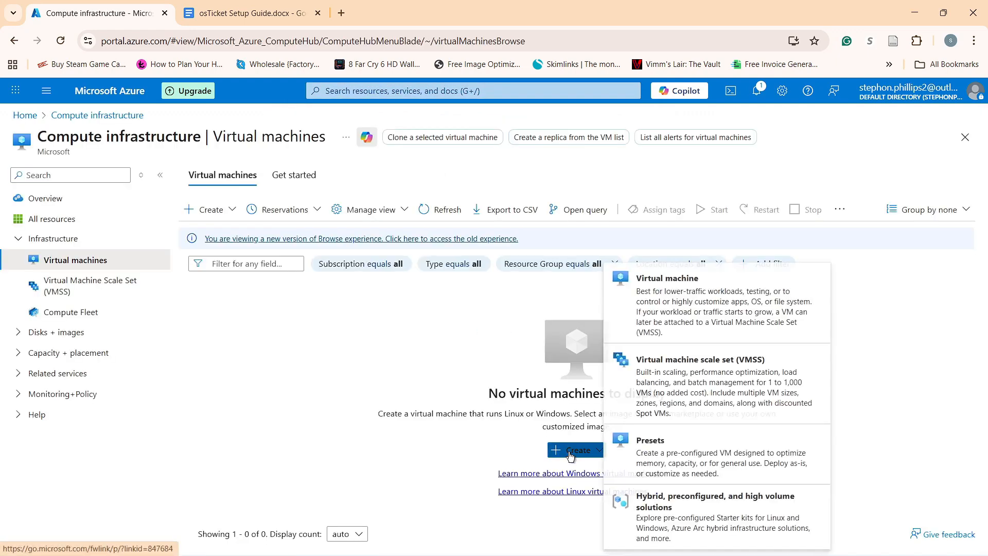
pyautogui.click(705, 299)
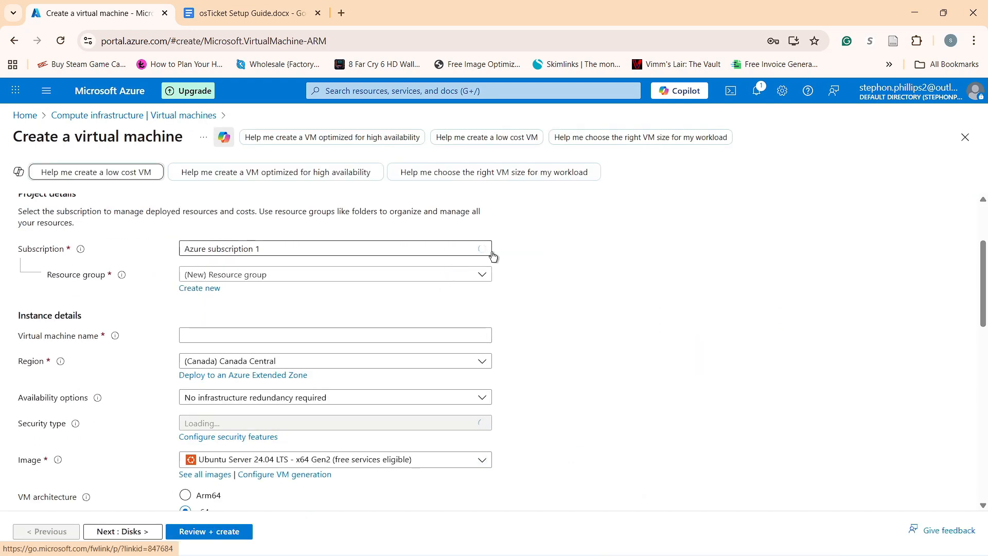
# Create a new resource group named osTicket and name the VM osTicket-vm.
pyautogui.scroll(-1, 489, 247)
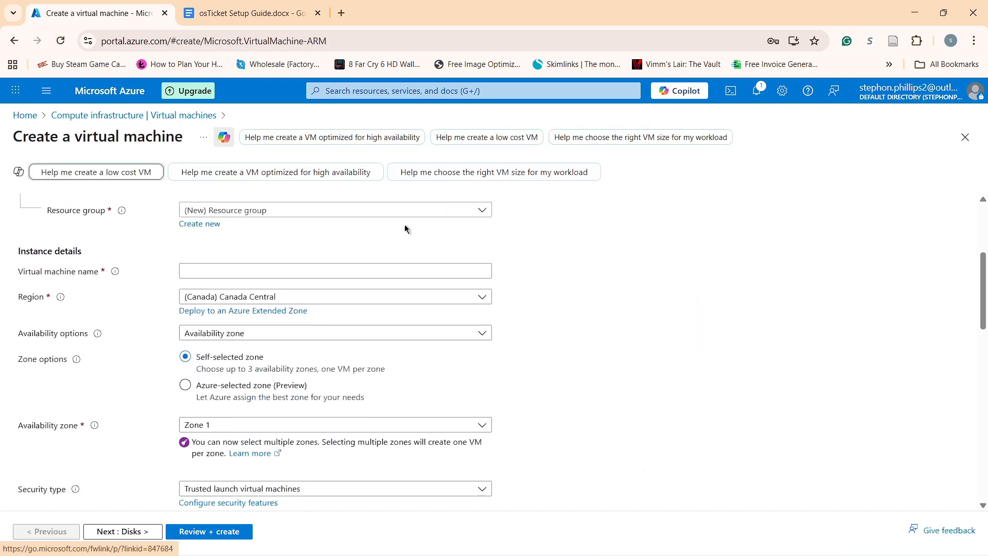
pyautogui.click(209, 226)
pyautogui.click(302, 309)
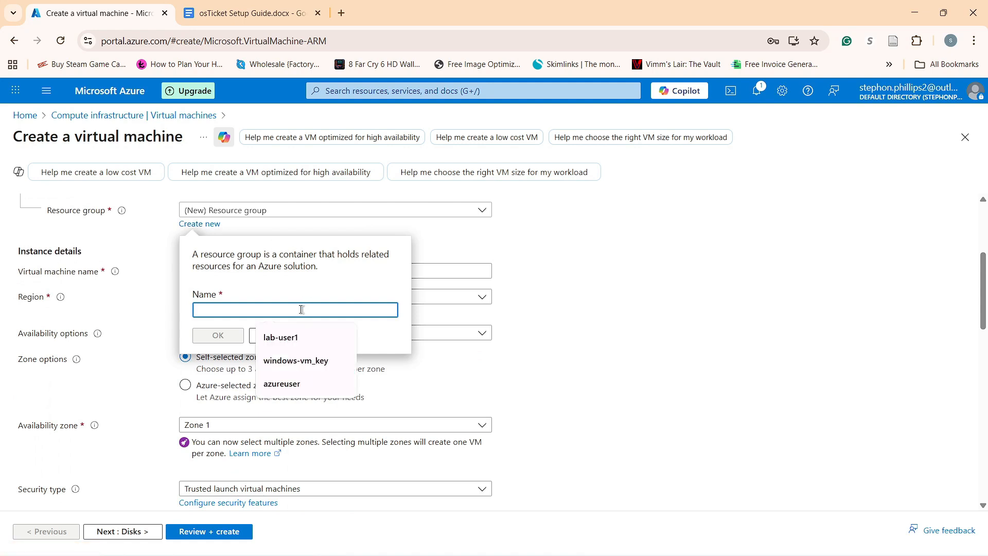
pyautogui.write('osT')
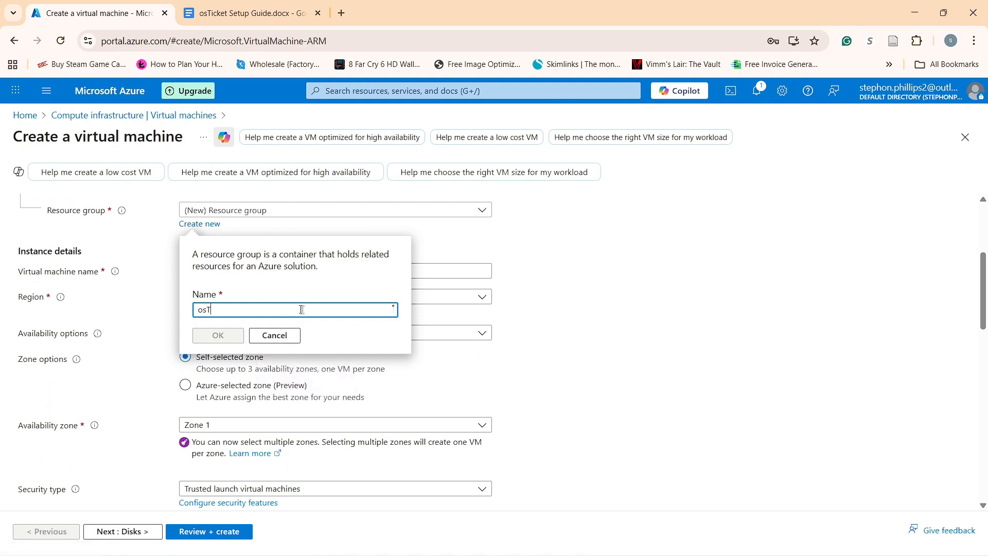
pyautogui.write('icket')
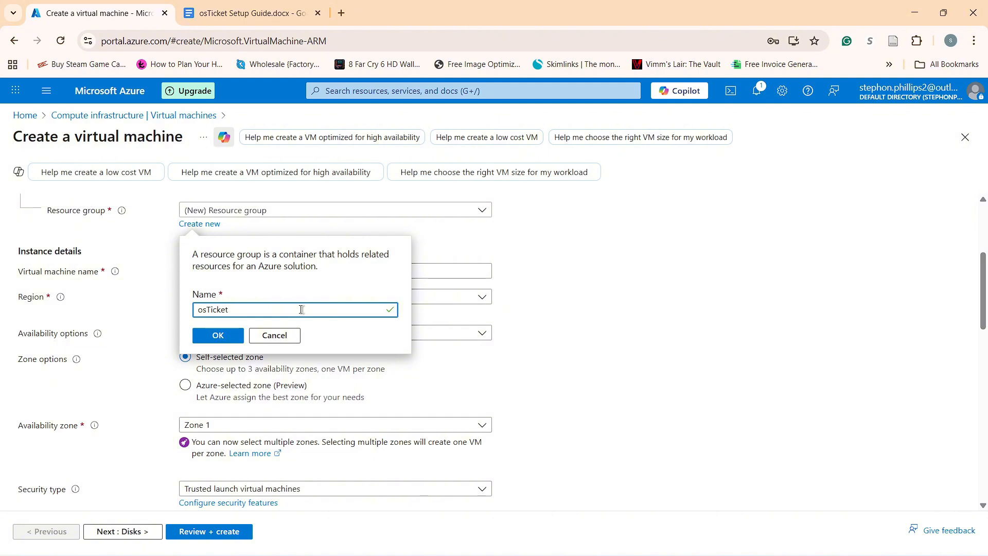
pyautogui.click(214, 339)
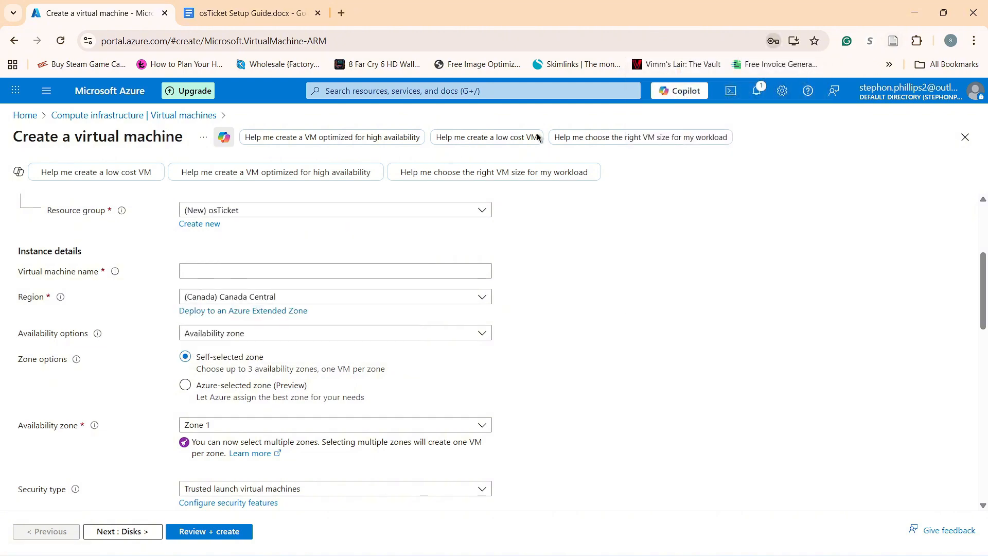
pyautogui.click(259, 270)
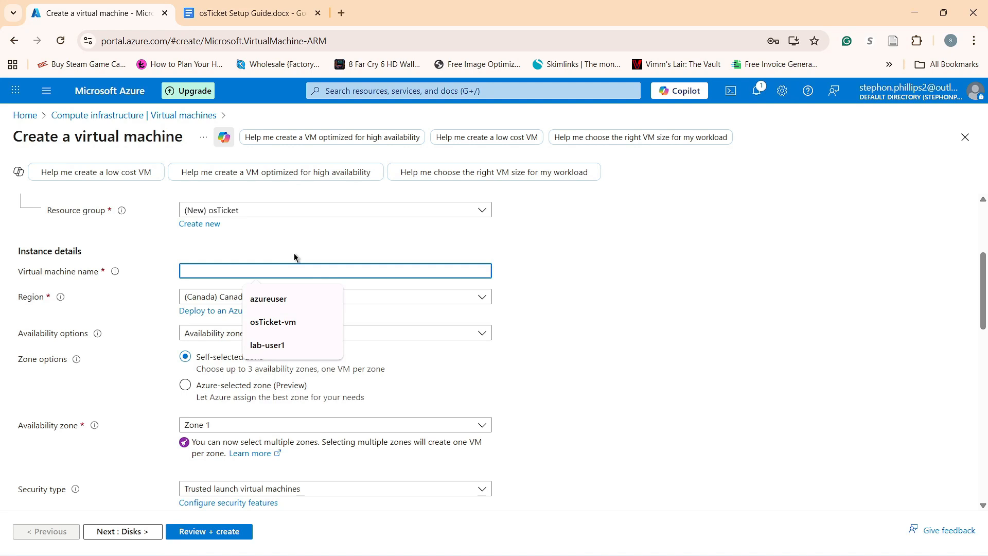
pyautogui.write('osTicket-vm')
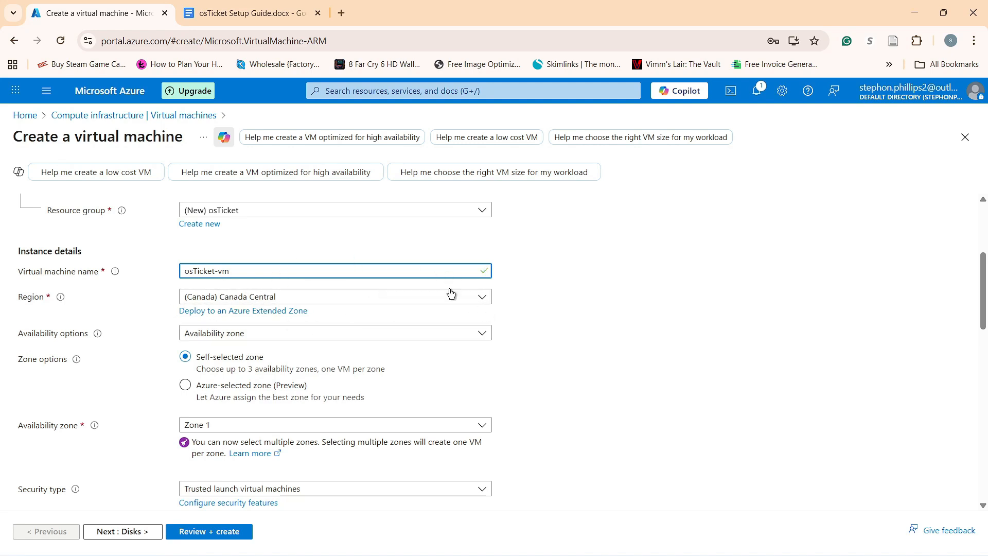
# Select Windows 10 Enterprise LTSC 2021 as the VM image.
pyautogui.scroll(-4, 451, 293)
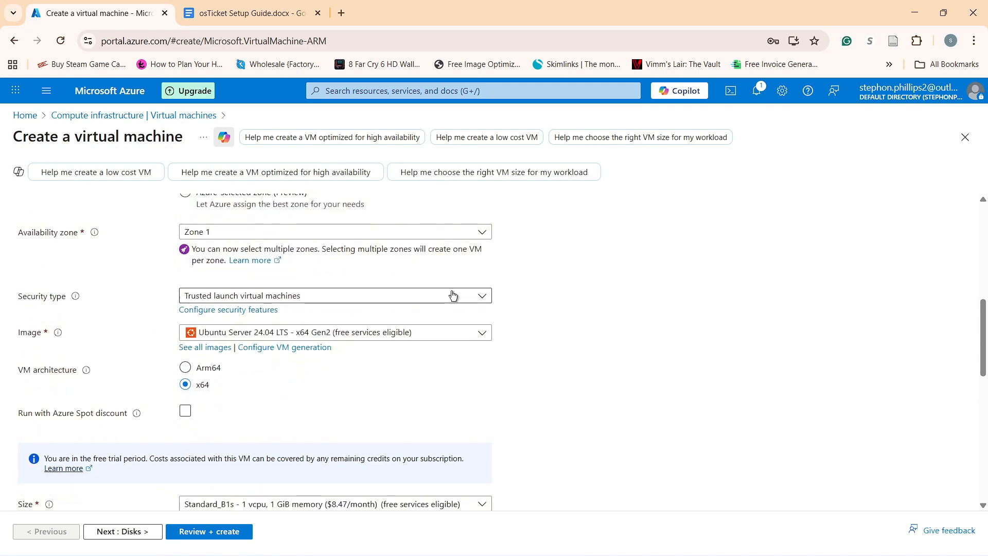
pyautogui.scroll(3, 451, 293)
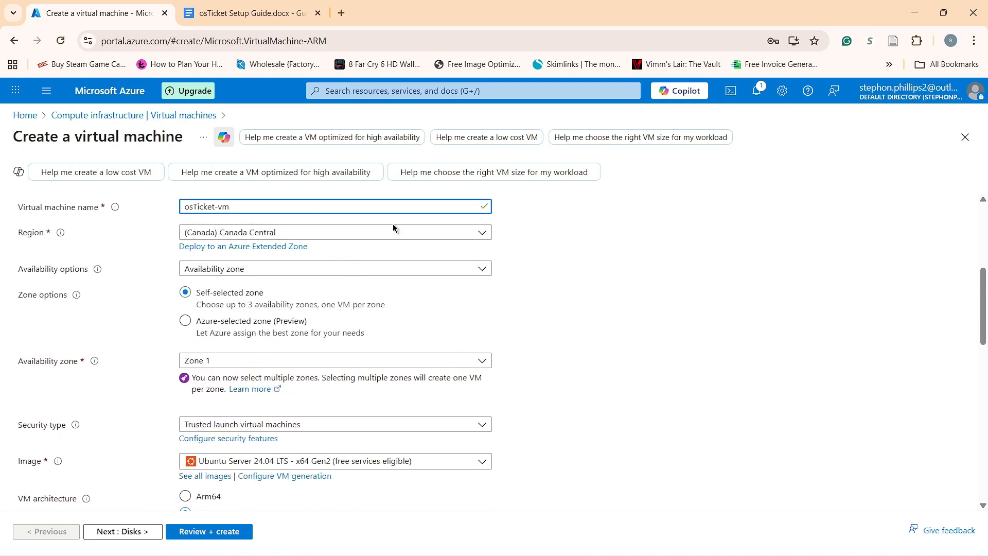
pyautogui.scroll(-4, 397, 229)
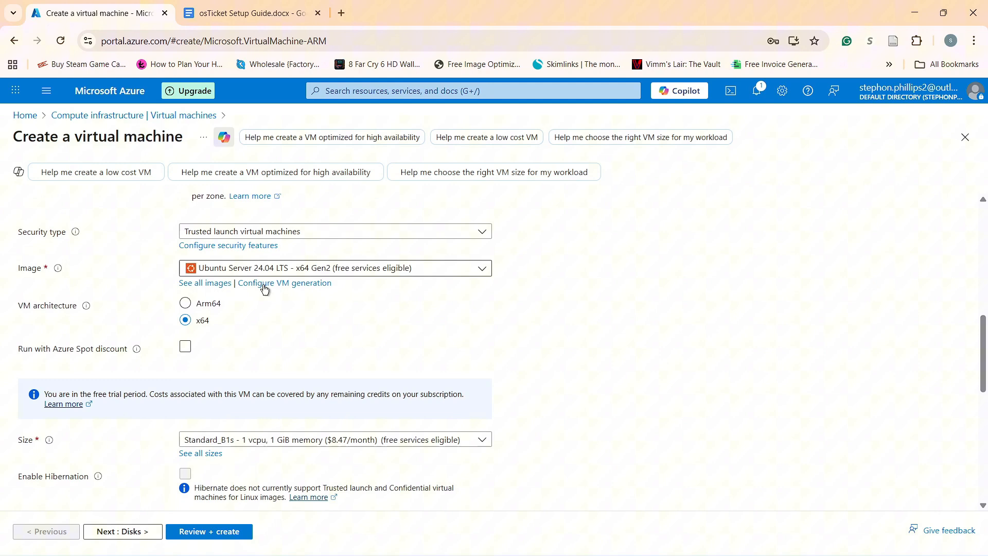
pyautogui.click(452, 269)
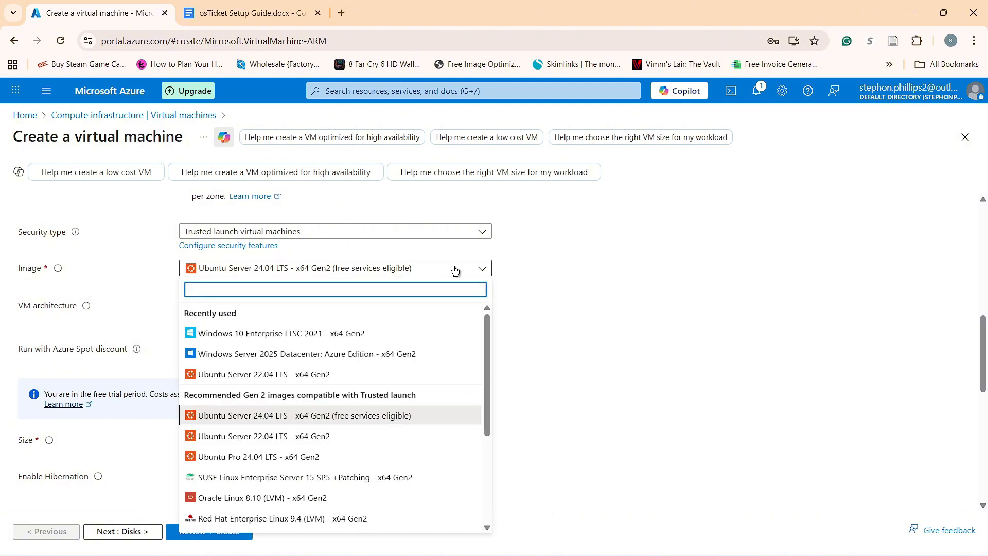
pyautogui.click(324, 338)
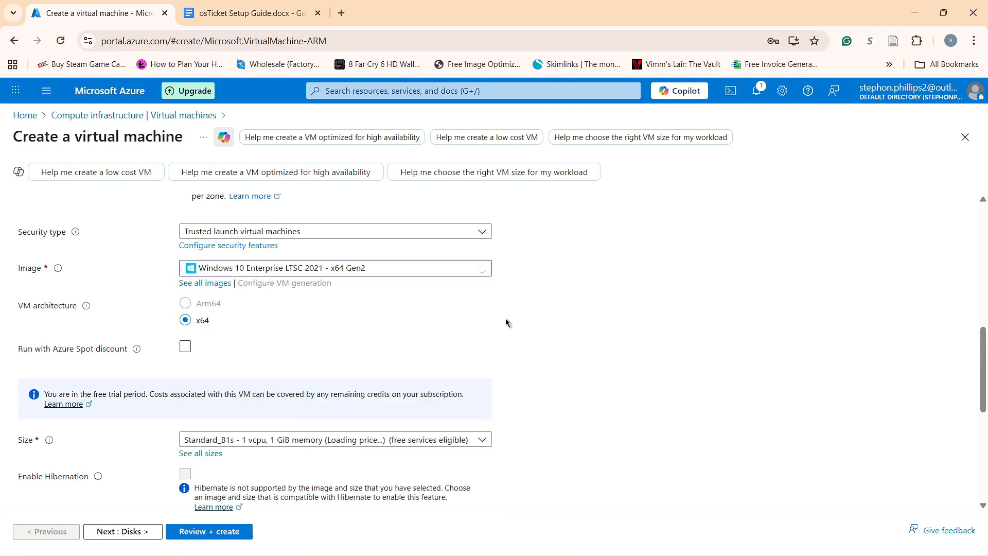
# Set the VM size to Standard_D2s_v3 (2 vcpus, 8 GiB memory).
pyautogui.scroll(-1, 505, 318)
pyautogui.scroll(-2, 505, 317)
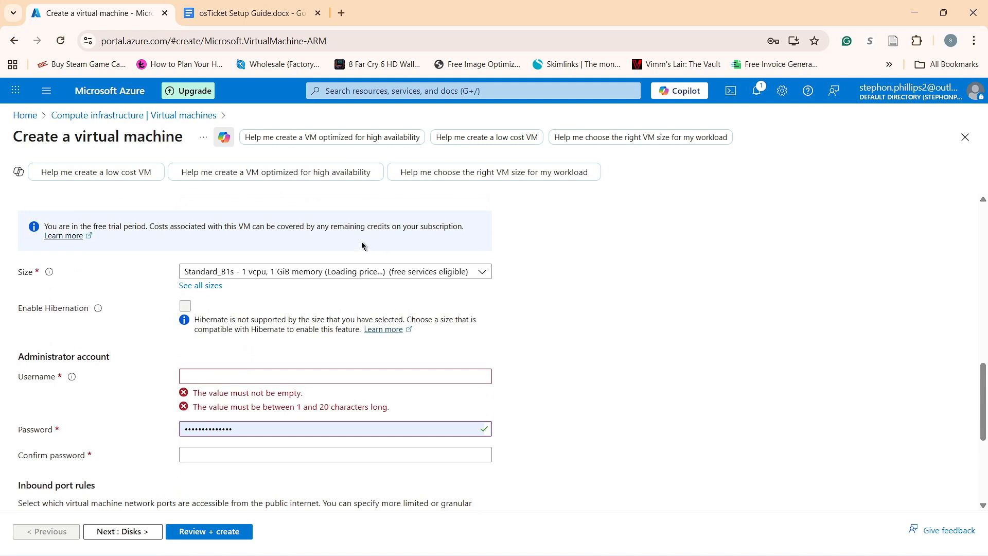
pyautogui.click(428, 276)
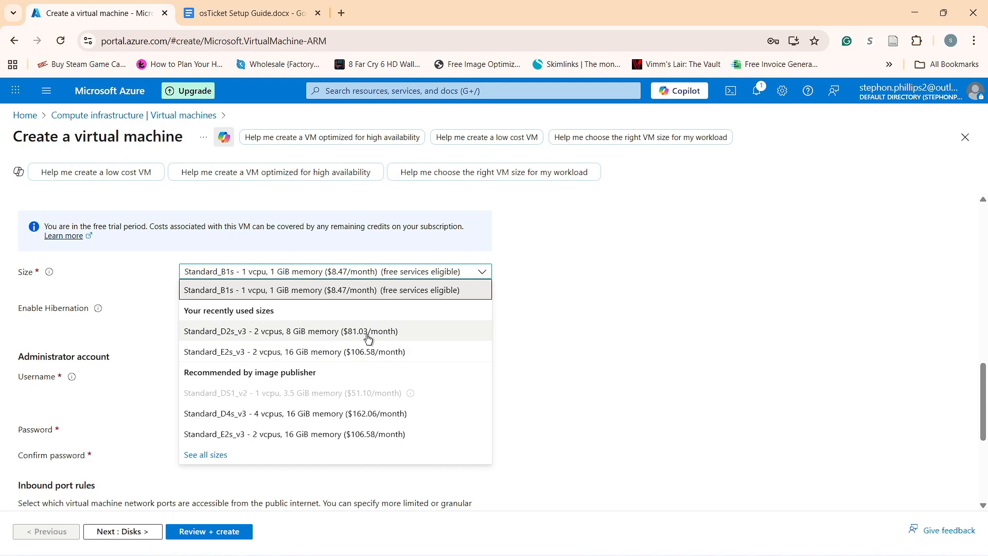
pyautogui.click(368, 331)
# Fill the administrator username from the saved suggestion and the password from the saved entry.
pyautogui.click(265, 310)
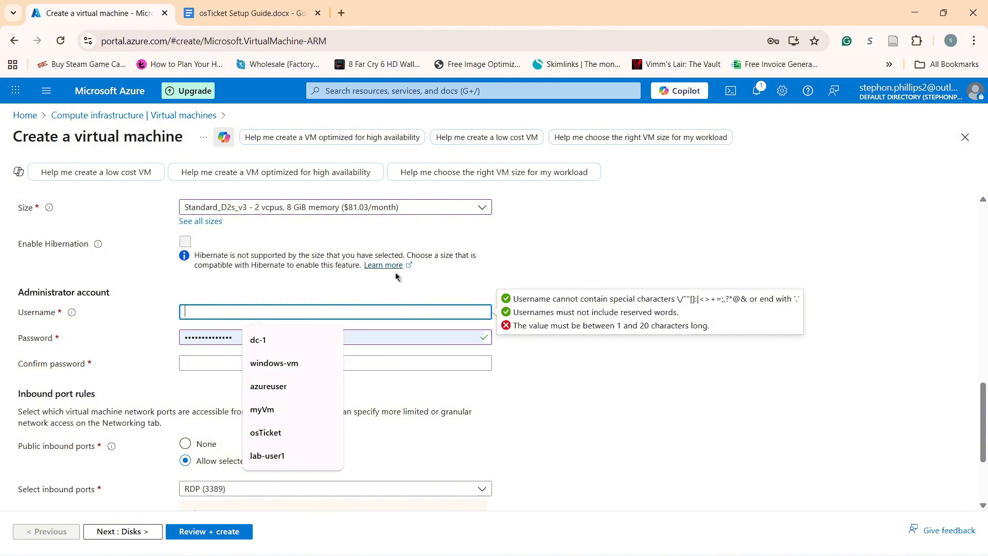
pyautogui.press('alt')
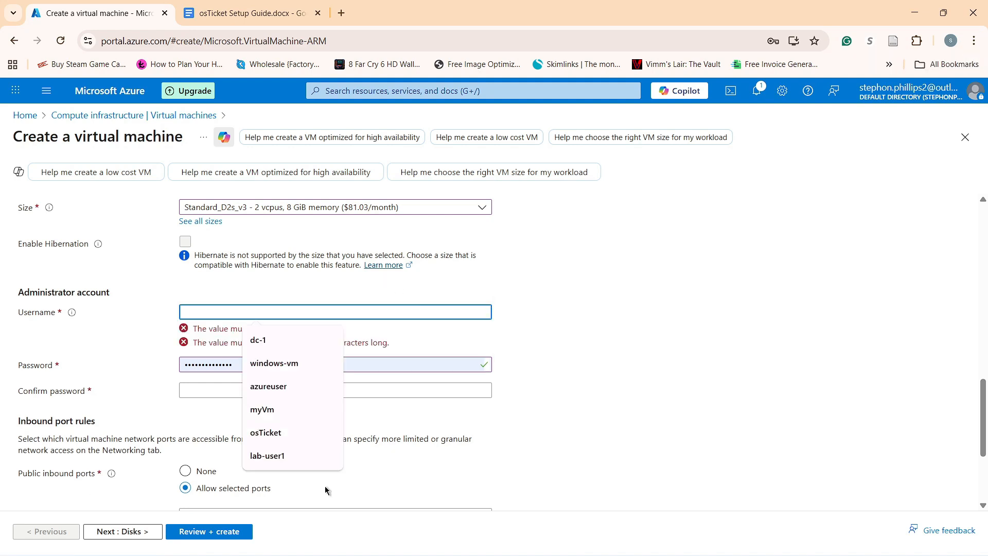
pyautogui.press('Escape')
pyautogui.click(287, 455)
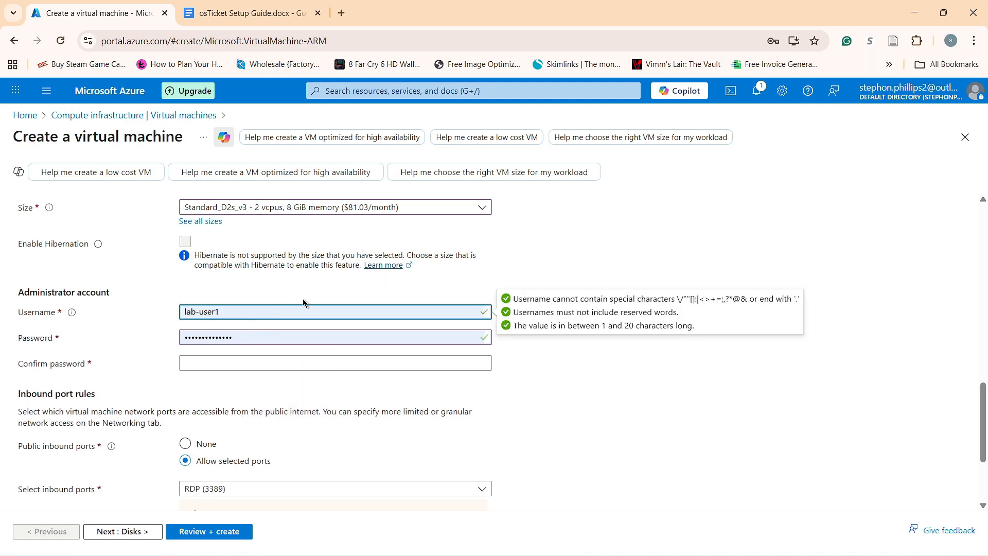
pyautogui.click(283, 338)
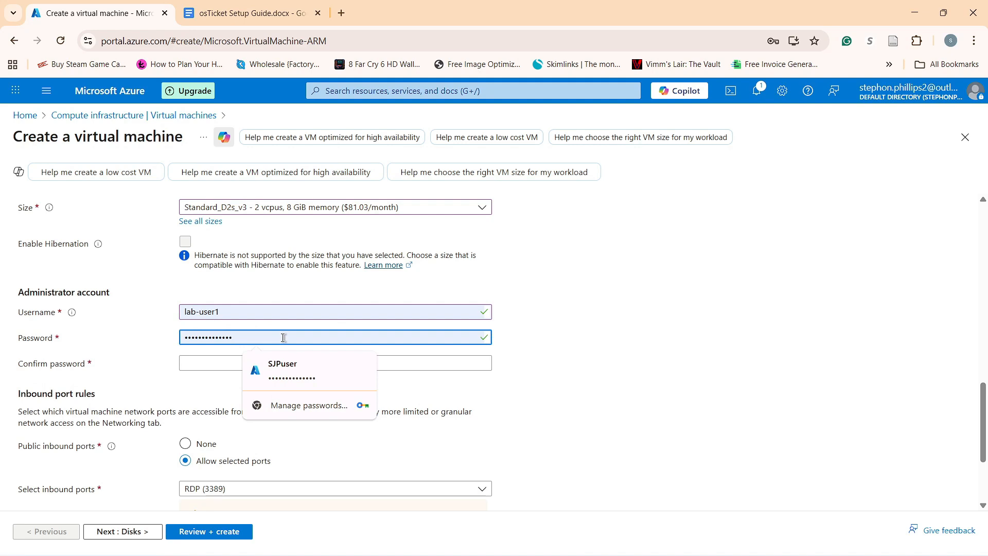
pyautogui.hotkey('ctrl', 'a')
pyautogui.press('BackSpace')
pyautogui.write('Cyb')
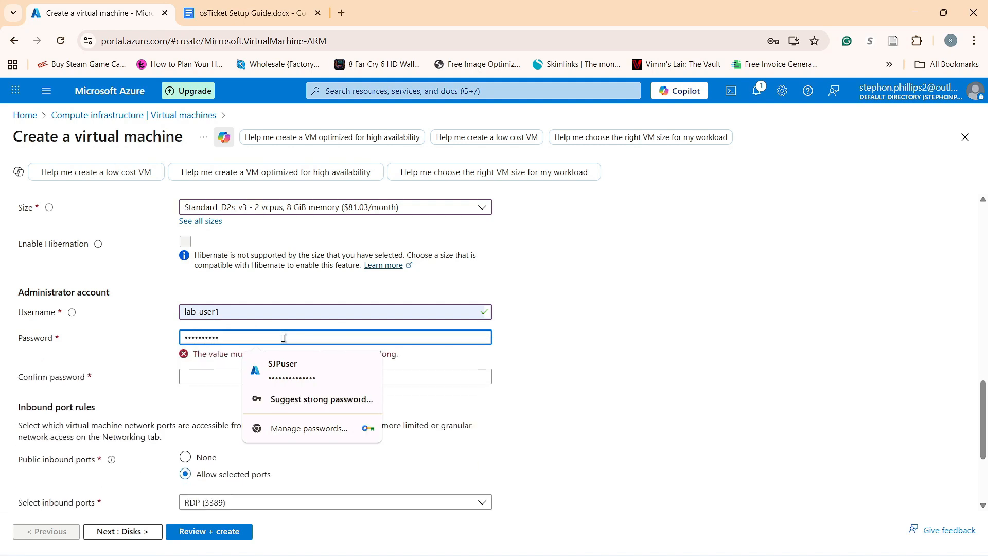
pyautogui.click(349, 367)
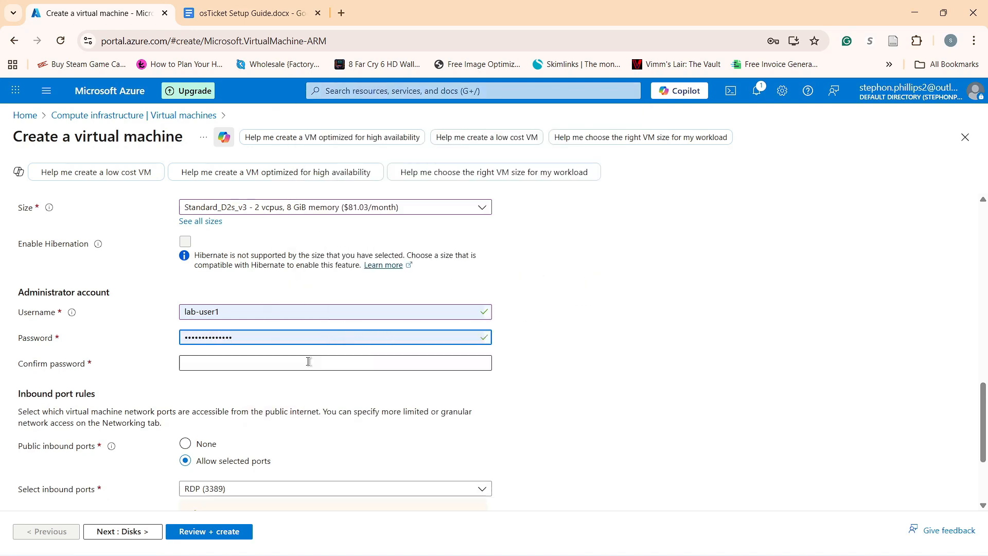
pyautogui.click(310, 364)
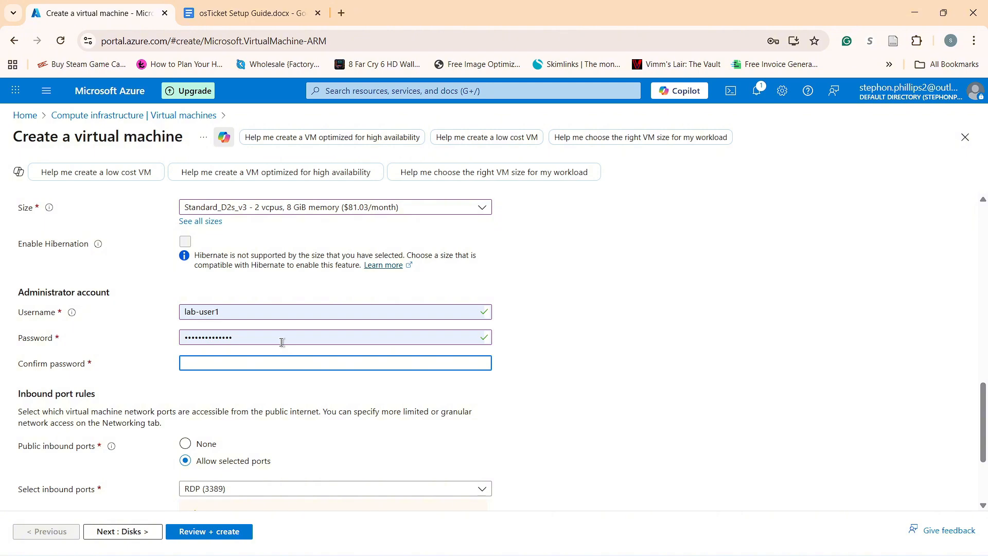
# Copy the VM password from the setup guide and paste it into Confirm password.
pyautogui.click(242, 9)
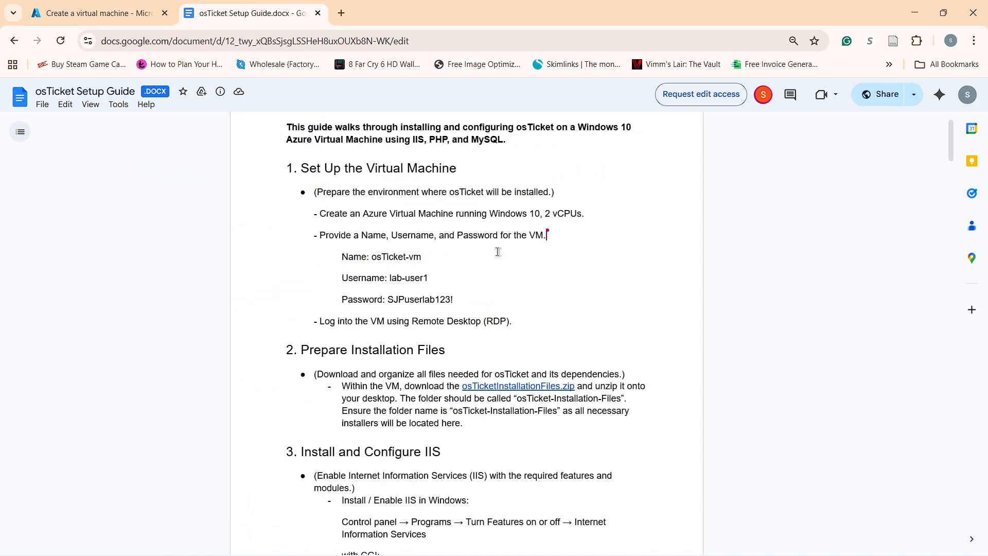
pyautogui.moveTo(457, 298); pyautogui.dragTo(389, 300)
pyautogui.hotkey('ctrl', 'c')
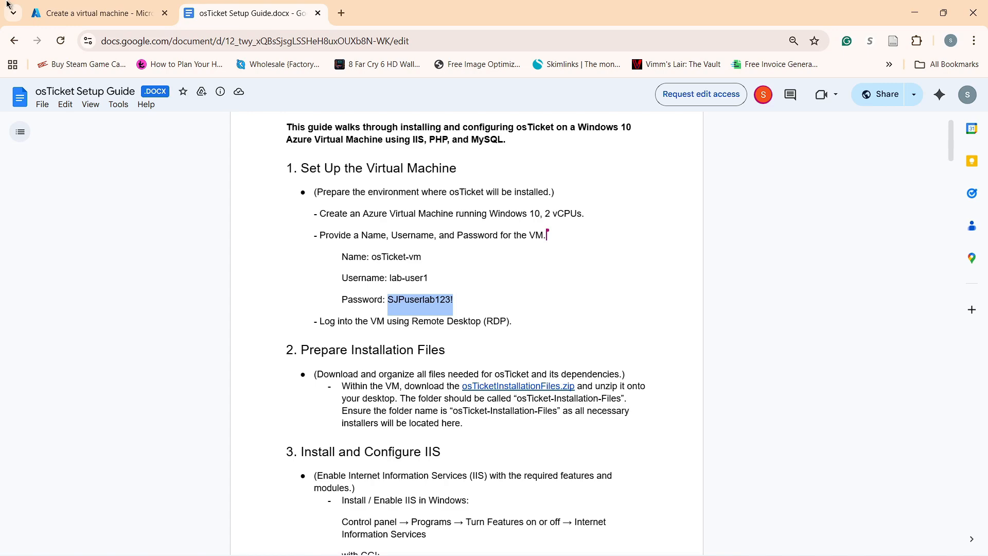
pyautogui.click(92, 13)
pyautogui.hotkey('ctrl', 'v')
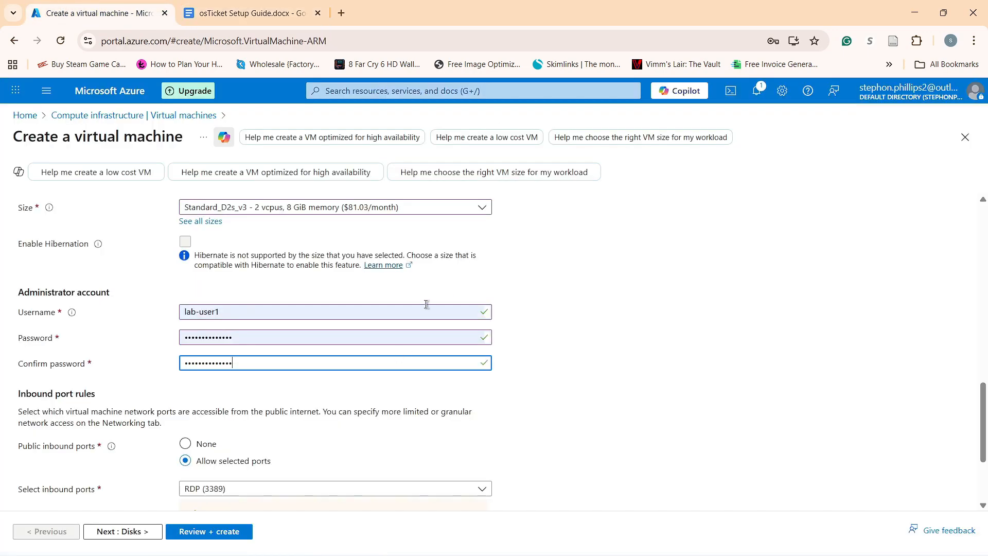
pyautogui.click(251, 13)
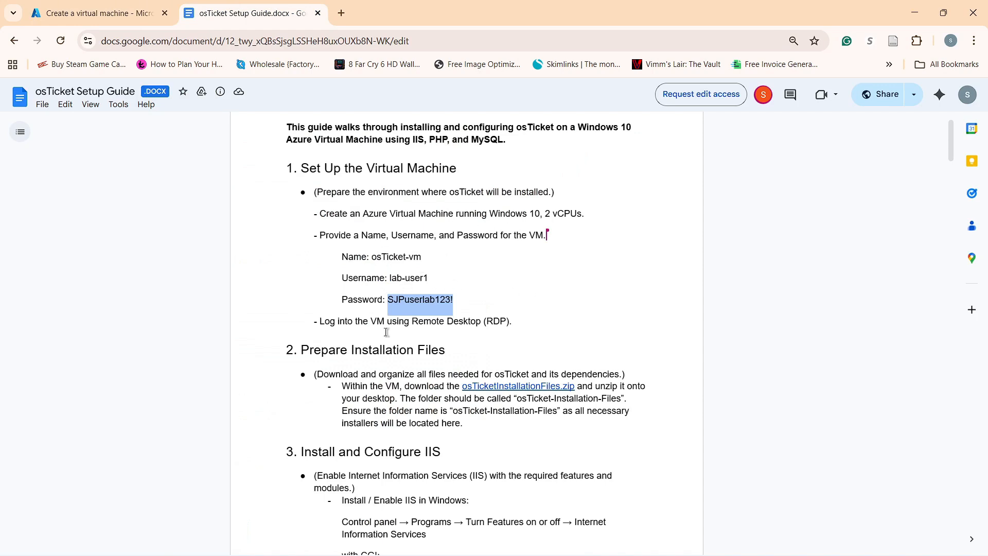
pyautogui.click(93, 13)
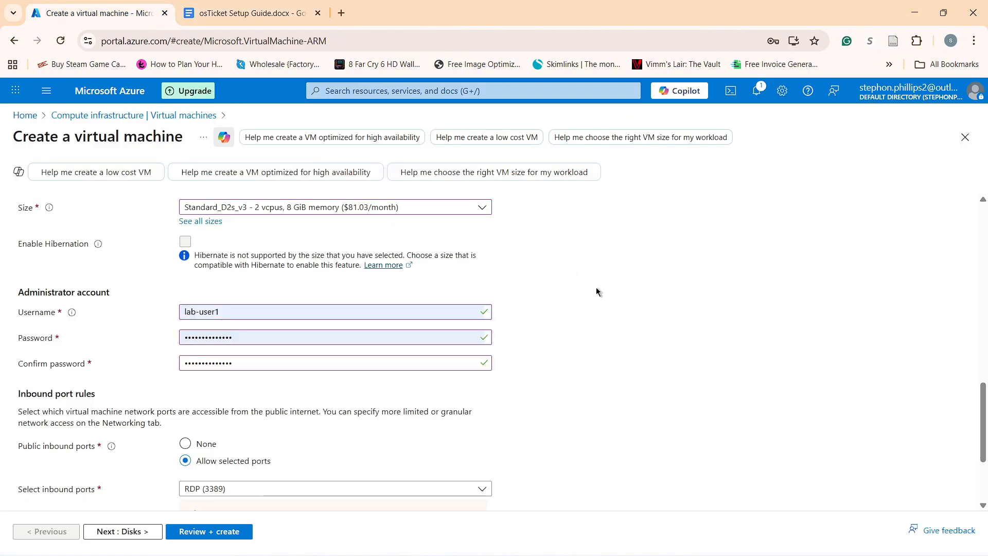
pyautogui.scroll(-3, 112, 366)
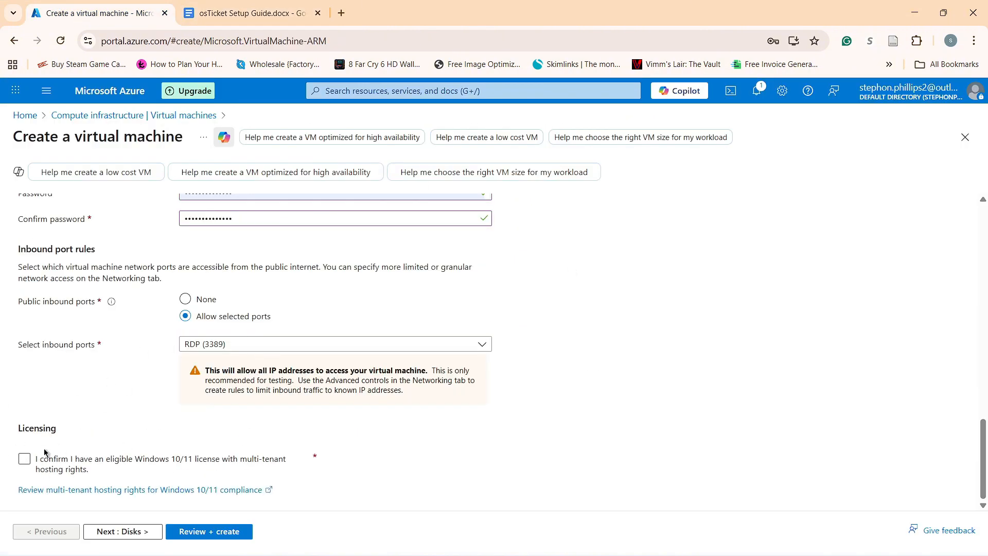
# Tick the eligible Windows 10/11 license box and pass default Disks and Networking to Review + create.
pyautogui.click(29, 465)
pyautogui.click(140, 532)
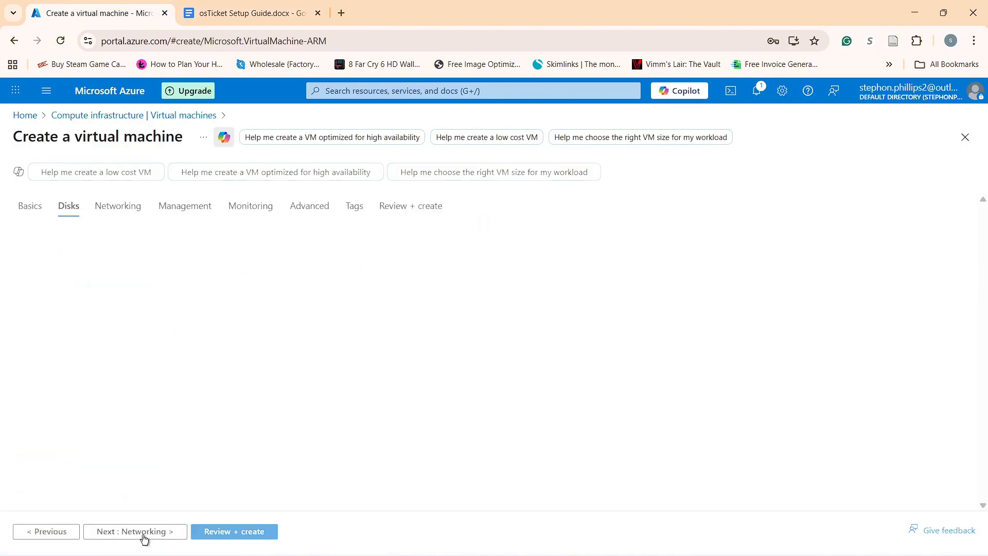
pyautogui.scroll(-3, 241, 330)
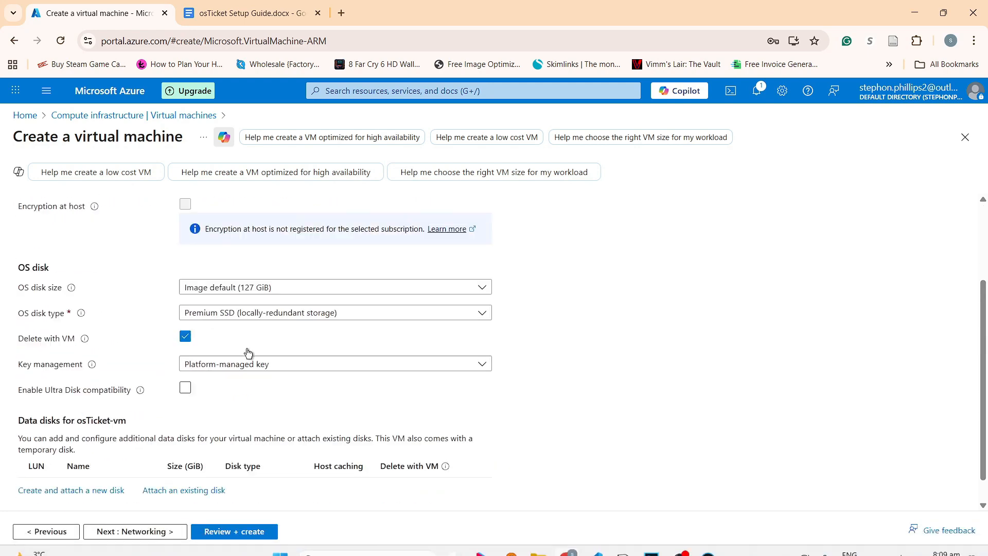
pyautogui.click(152, 530)
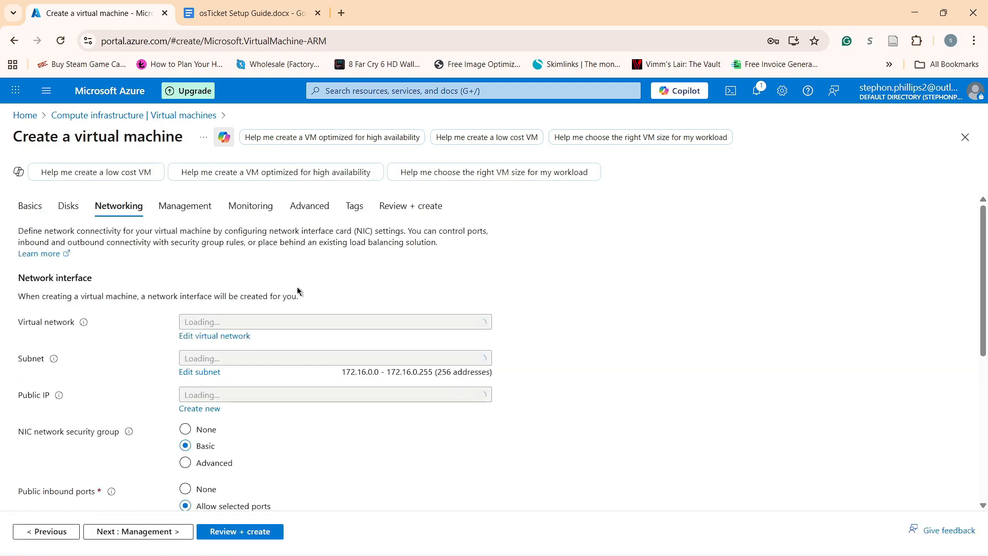
pyautogui.scroll(-1, 247, 271)
pyautogui.scroll(-4, 342, 298)
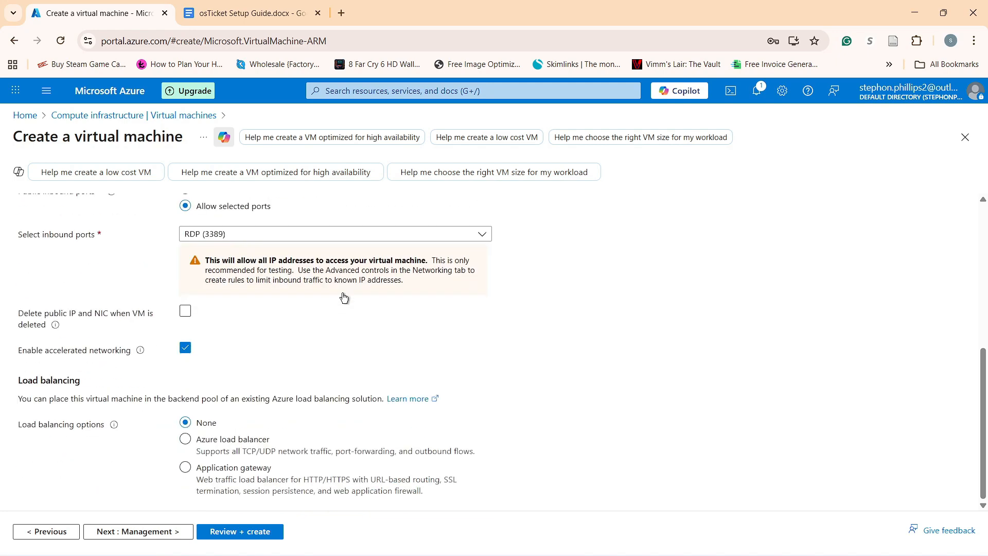
pyautogui.click(253, 535)
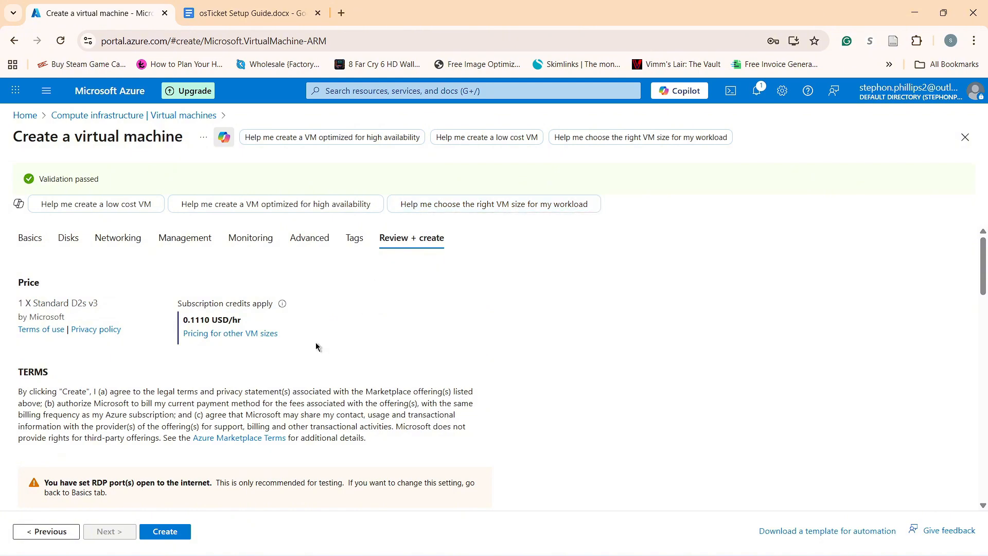
# Create the osTicket-vm virtual machine from the validated review page.
pyautogui.scroll(-10, 171, 465)
pyautogui.click(163, 531)
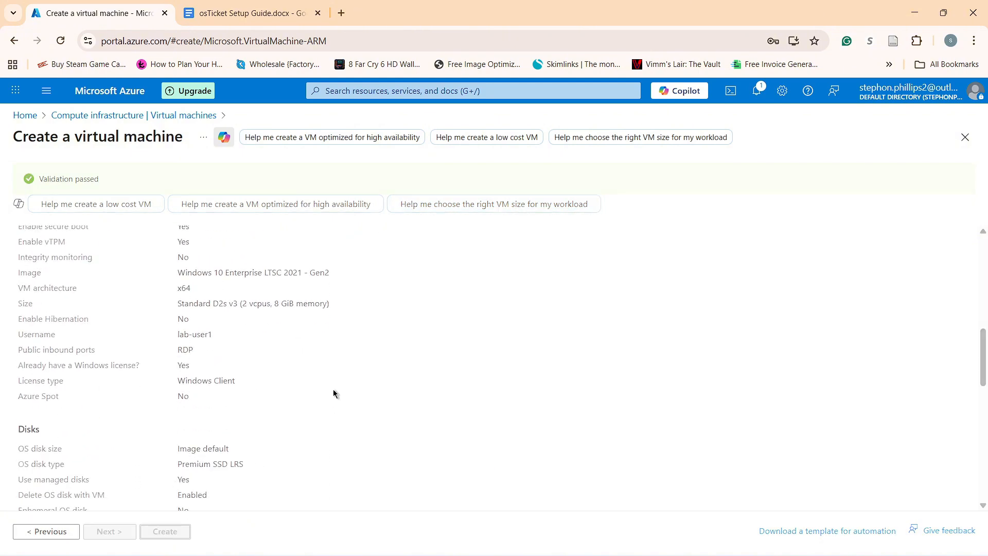
pyautogui.scroll(-10, 333, 394)
# Check the setup guide, clearing its password selection, then return to the Azure deployment page.
pyautogui.click(237, 8)
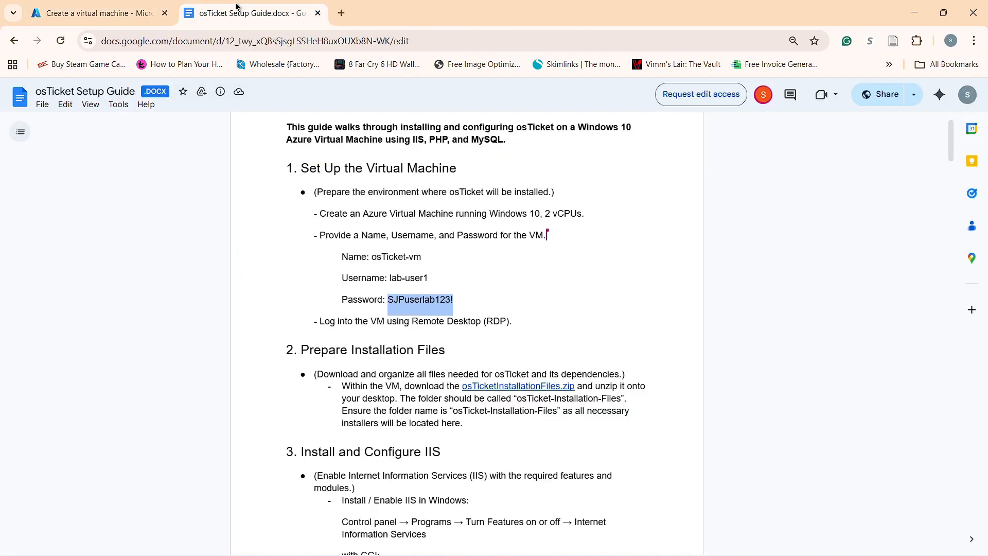
pyautogui.scroll(-1, 659, 295)
pyautogui.click(500, 234)
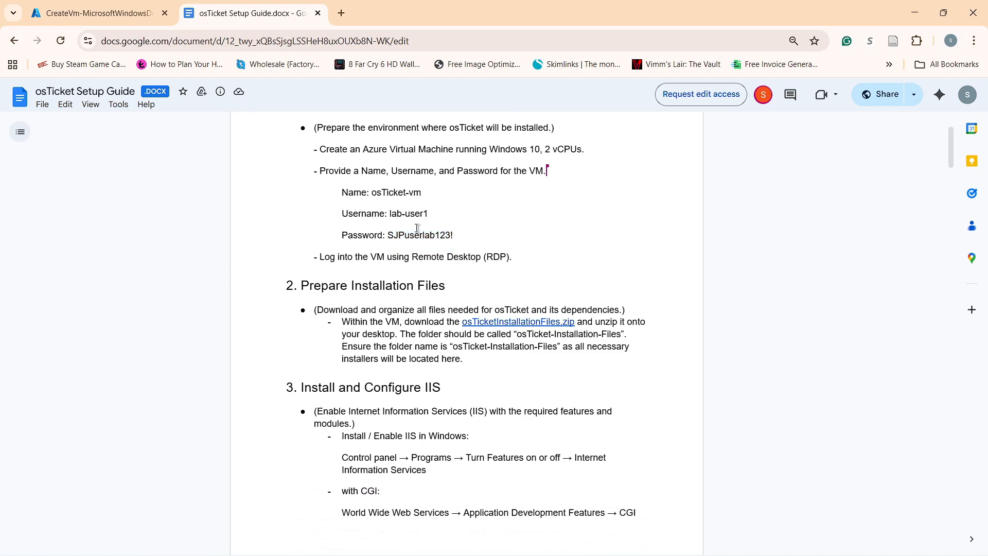
pyautogui.scroll(-3, 548, 242)
pyautogui.hotkey('ctrl', 'shift', 'Tab')
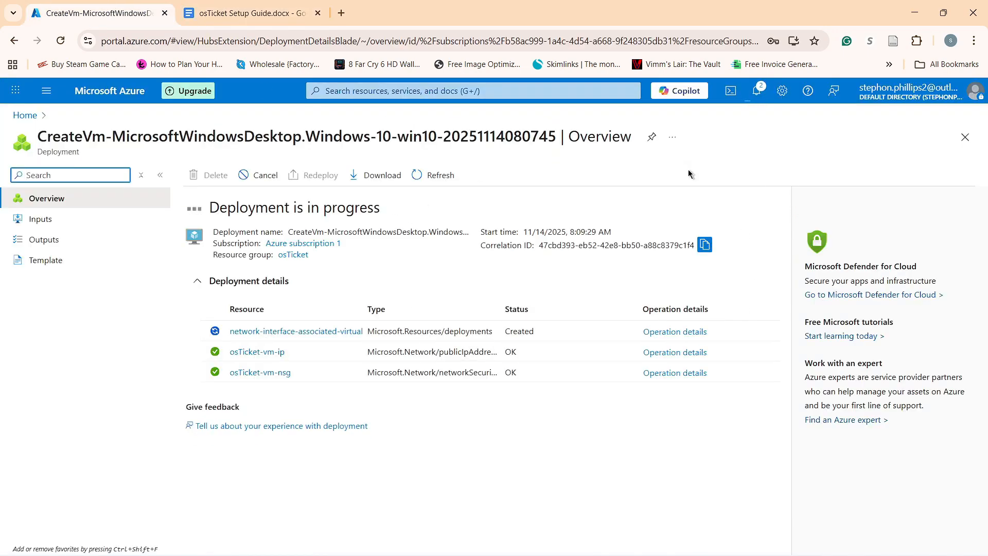
# Check notifications for the finished deployment and launch Remote Desktop Connection with an empty Computer field.
pyautogui.click(765, 91)
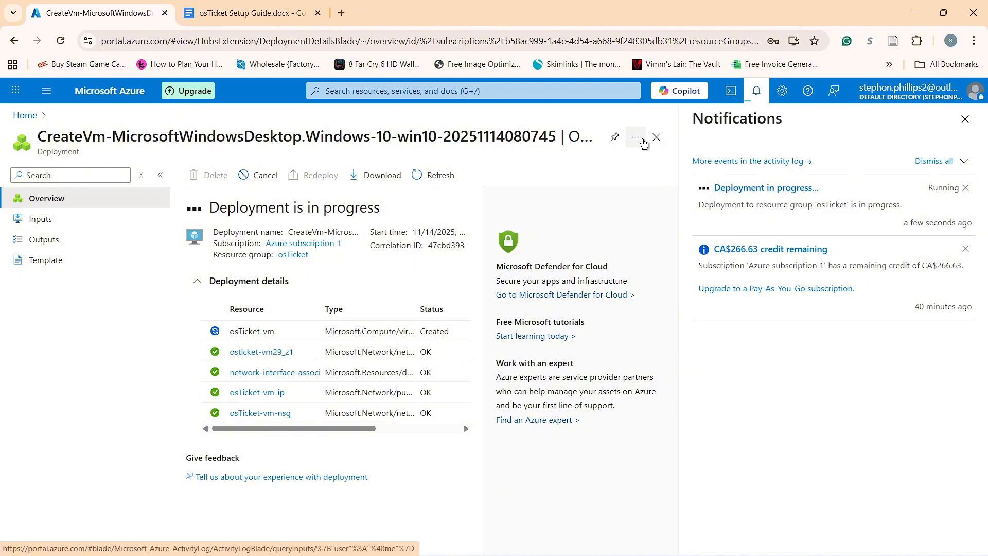
pyautogui.moveTo(205, 552)
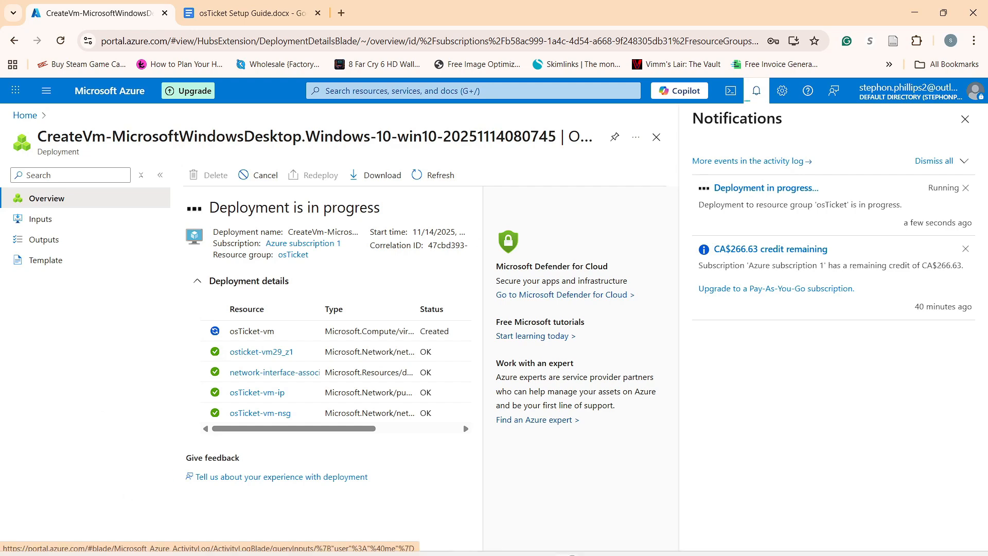
pyautogui.click(342, 538)
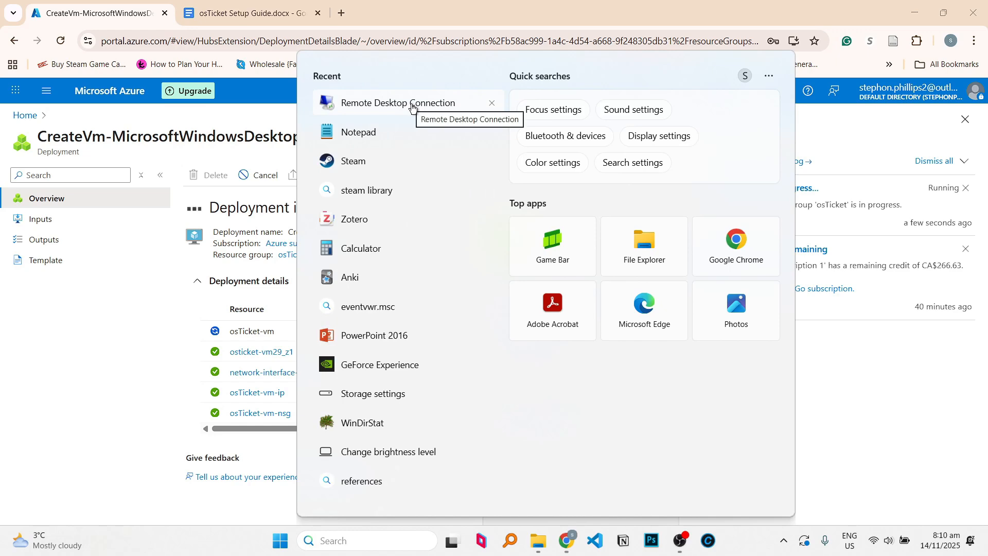
pyautogui.write('rem')
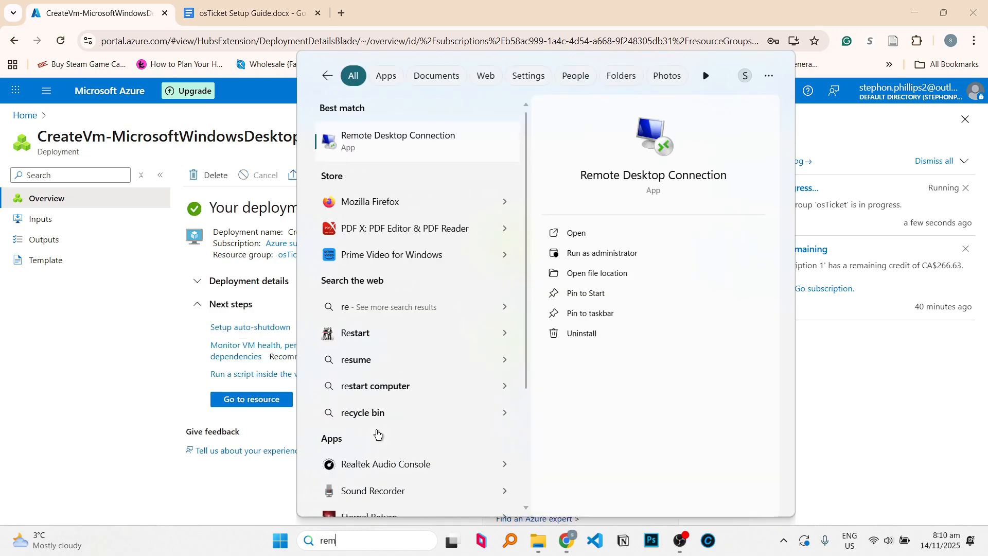
pyautogui.press('Return')
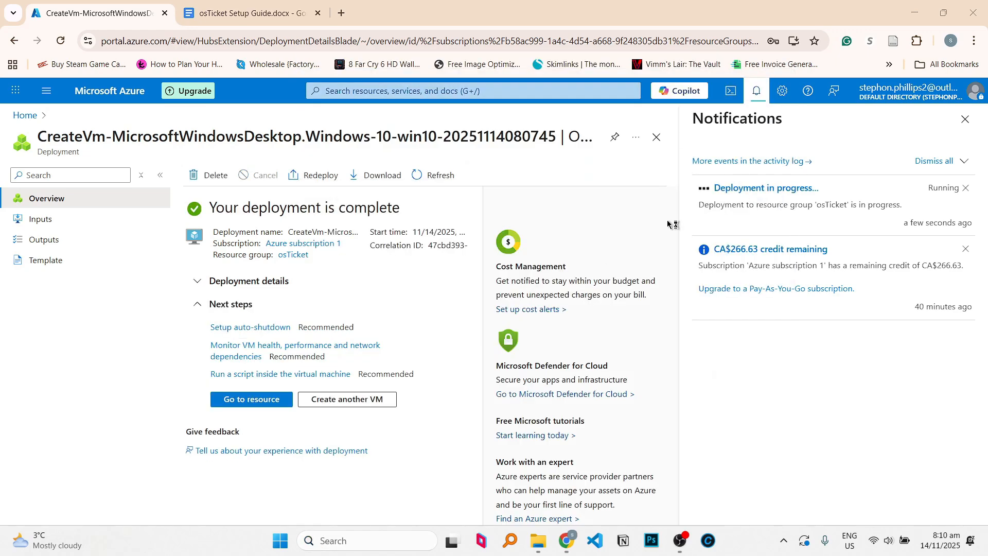
pyautogui.press('BackSpace')
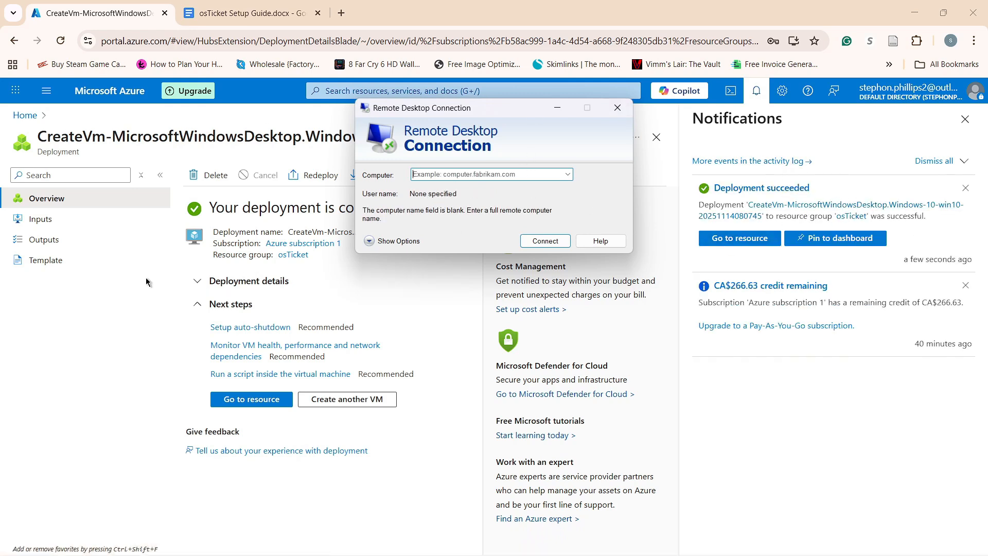
# Open the osTicket-vm resource overview and copy its public IP 4.172.240.99.
pyautogui.click(131, 301)
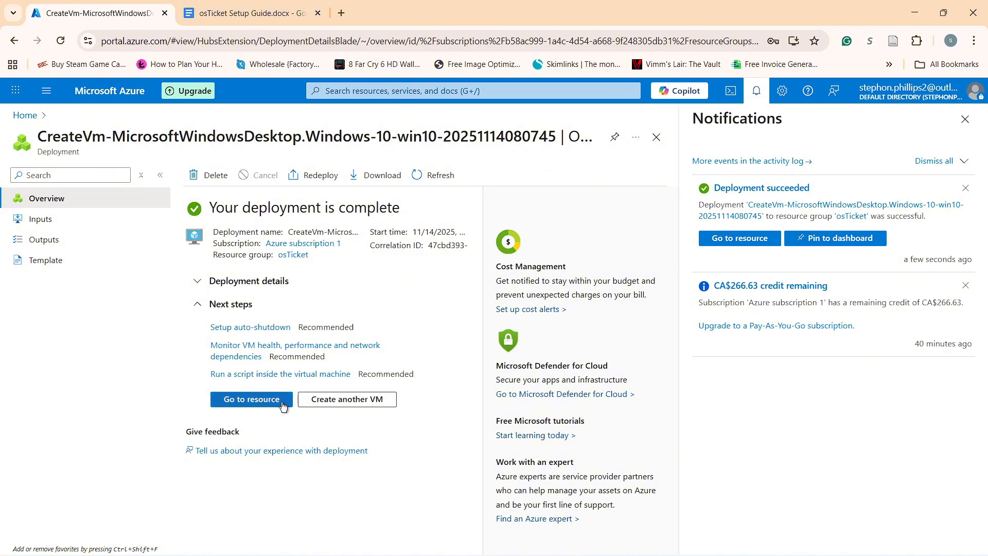
pyautogui.click(273, 400)
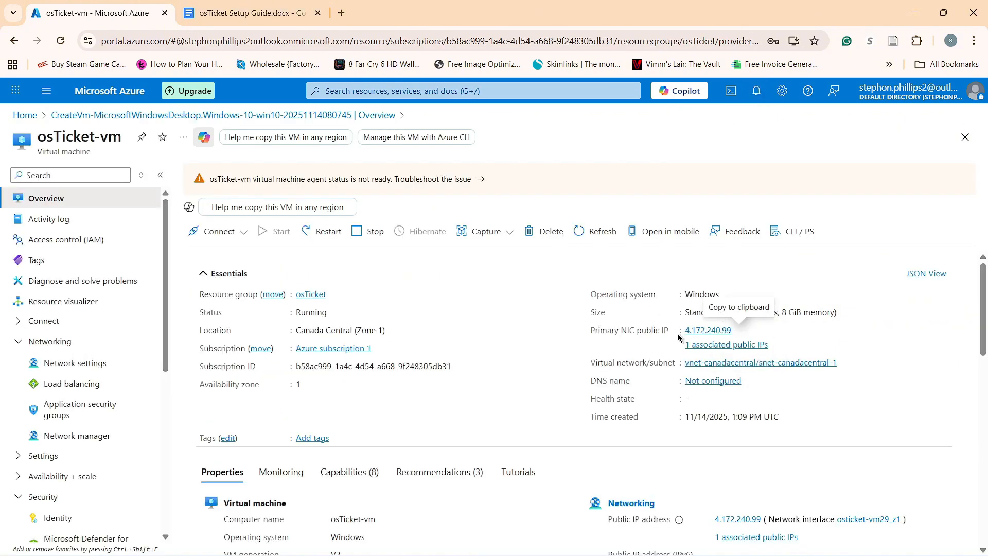
pyautogui.scroll(-2, 660, 304)
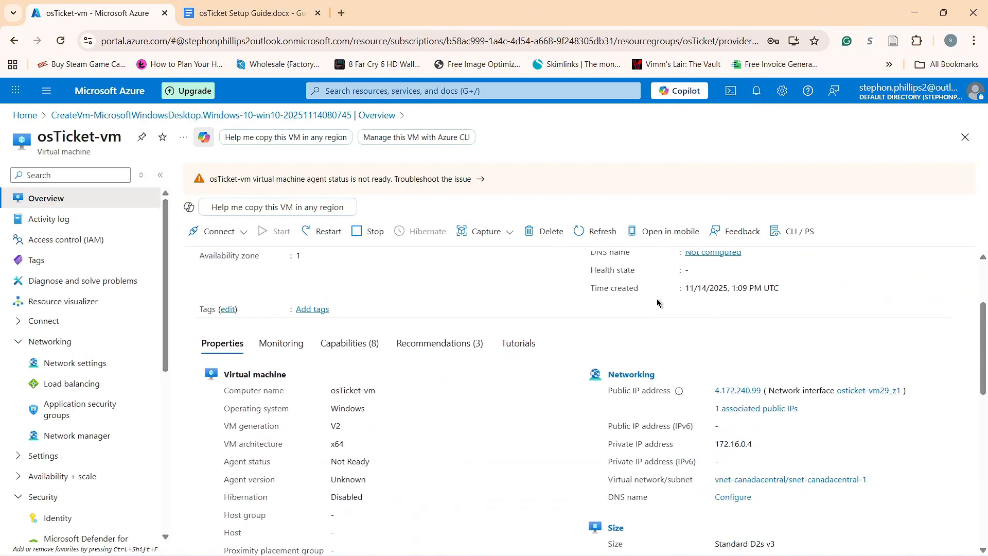
pyautogui.scroll(2, 654, 296)
pyautogui.click(739, 330)
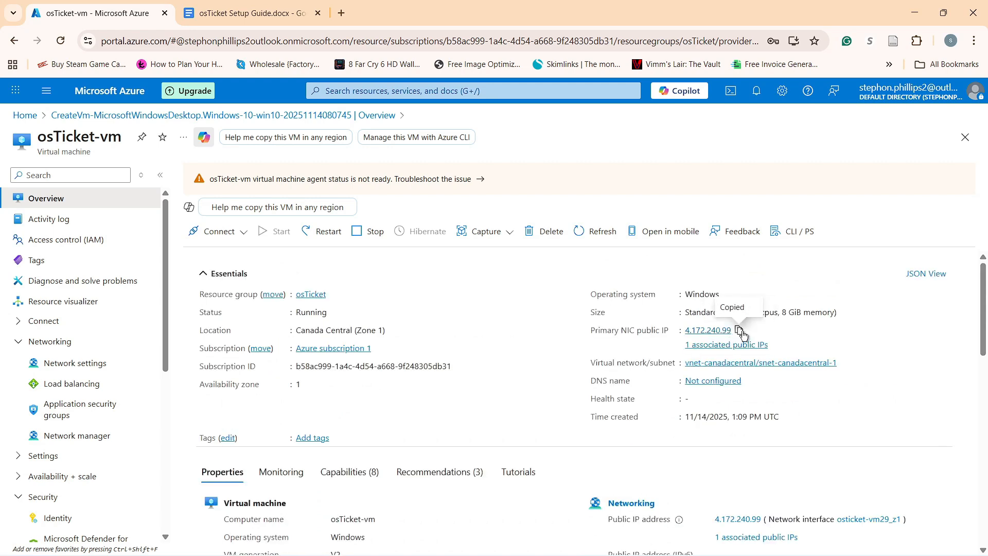
# Paste 4.172.240.99 into Remote Desktop Connection's Computer field and connect.
pyautogui.click(583, 541)
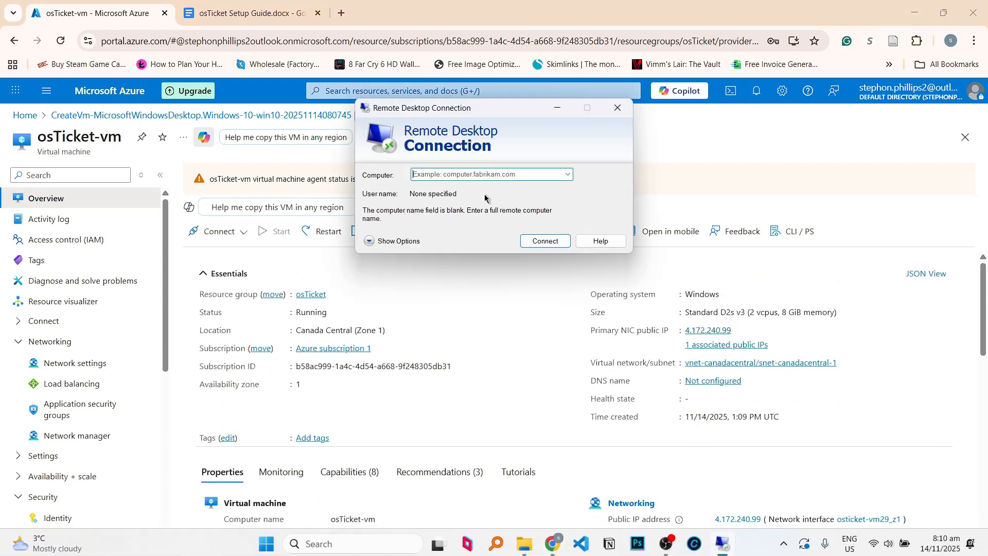
pyautogui.click(476, 175)
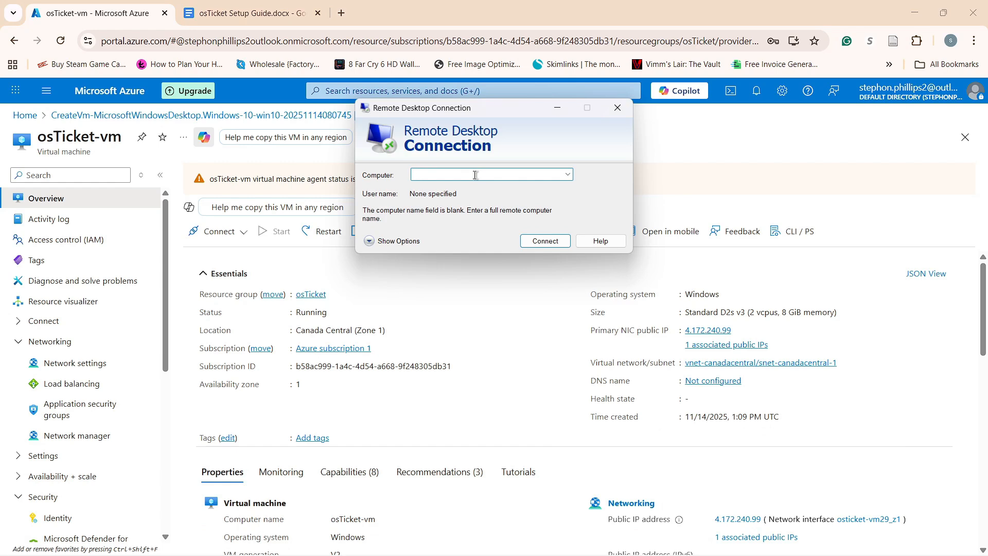
pyautogui.hotkey('ctrl', 'v')
pyautogui.click(563, 242)
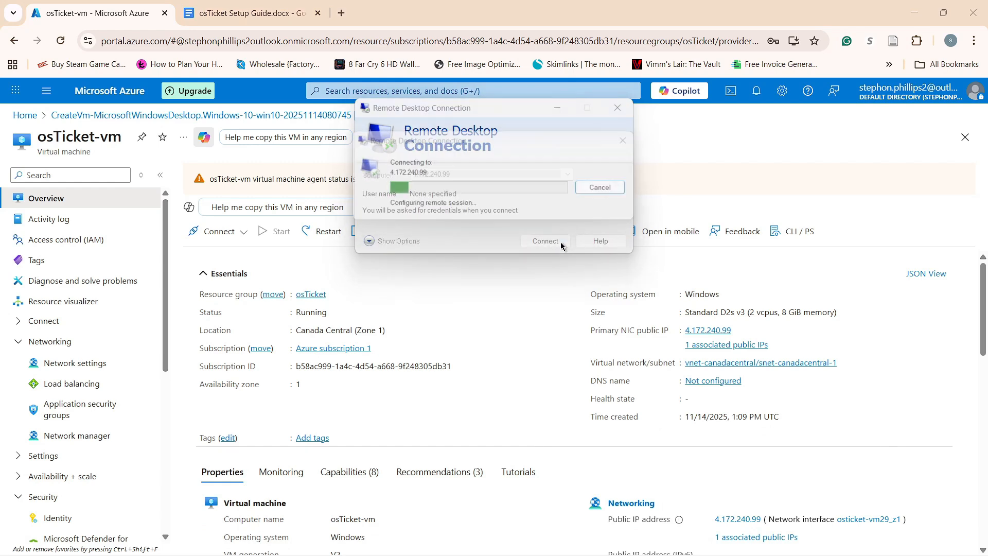
# Choose a different account and enter the VM user name copied from the setup guide.
pyautogui.click(397, 295)
pyautogui.click(444, 381)
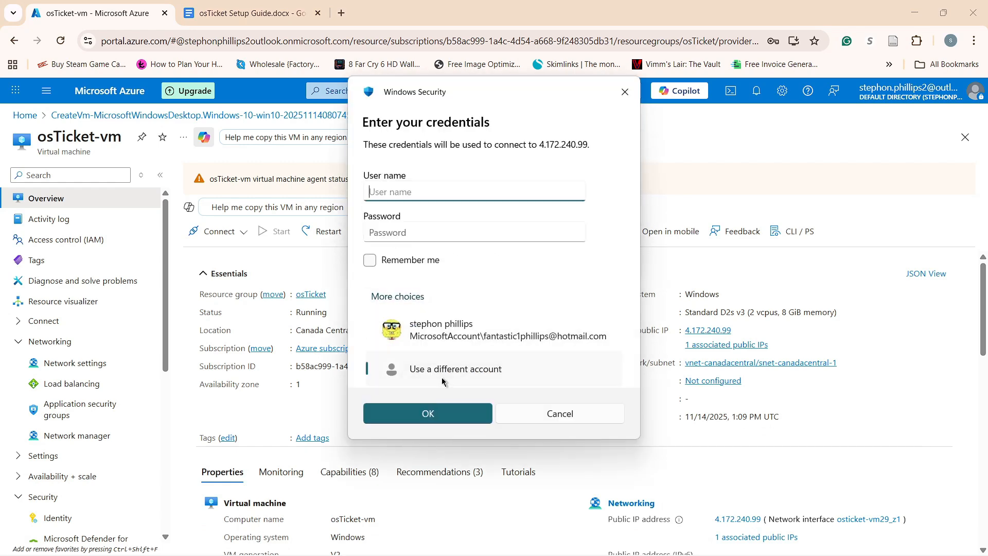
pyautogui.click(257, 13)
pyautogui.moveTo(427, 278); pyautogui.dragTo(387, 278)
pyautogui.click(93, 13)
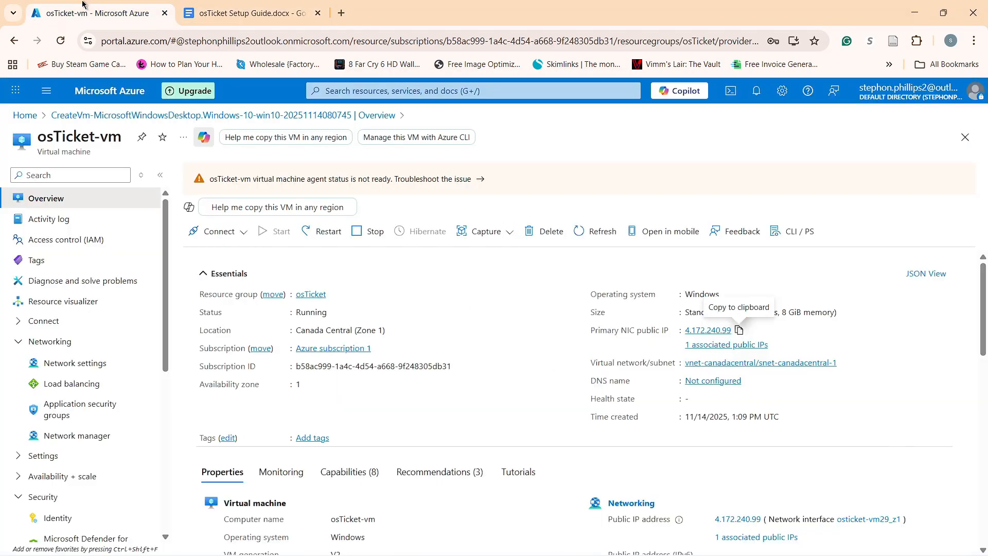
pyautogui.click(722, 540)
pyautogui.hotkey('ctrl', 'v')
pyautogui.press('Tab')
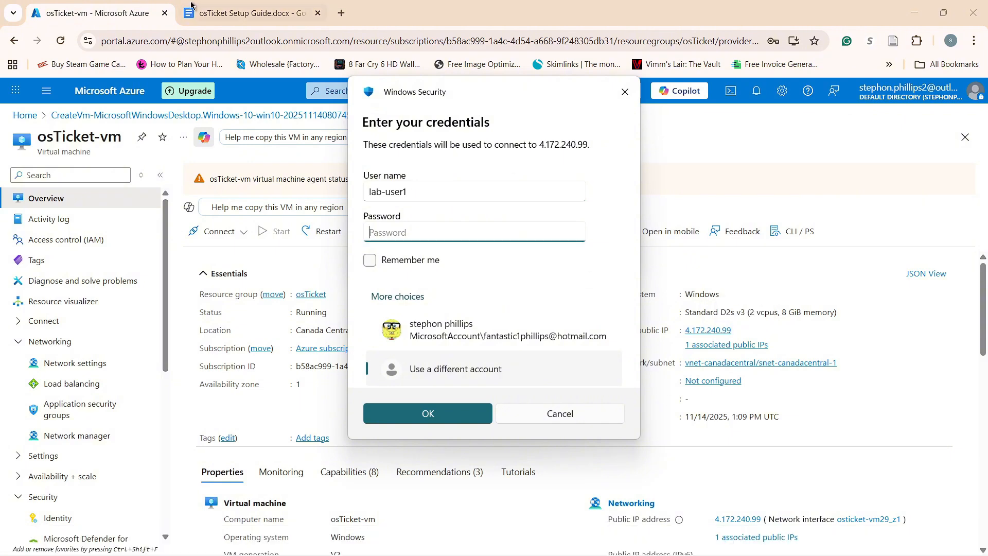
# Enter the VM password from the guide, connect, and accept the unverified certificate.
pyautogui.click(252, 14)
pyautogui.moveTo(462, 304); pyautogui.dragTo(391, 301)
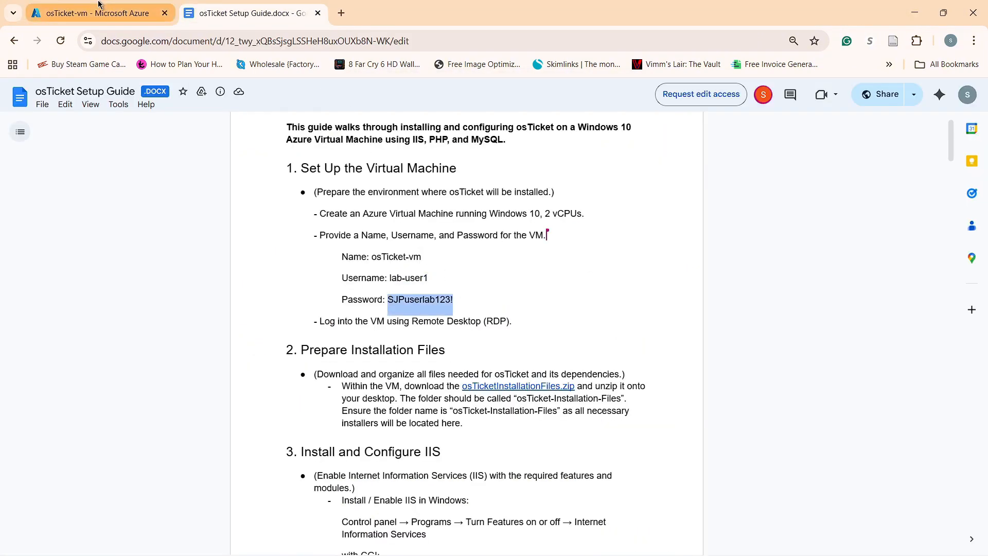
pyautogui.click(93, 14)
pyautogui.click(722, 540)
pyautogui.hotkey('ctrl', 'v')
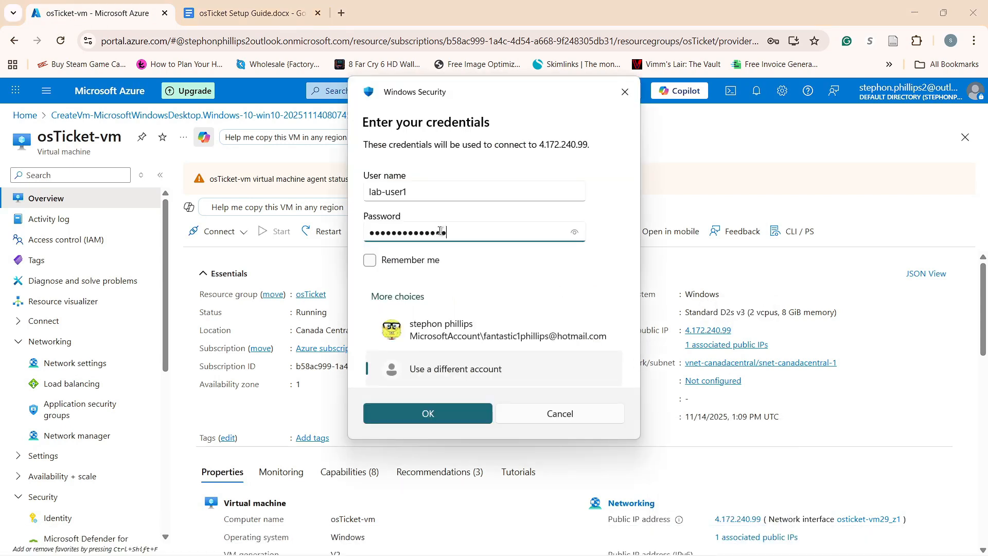
pyautogui.click(426, 413)
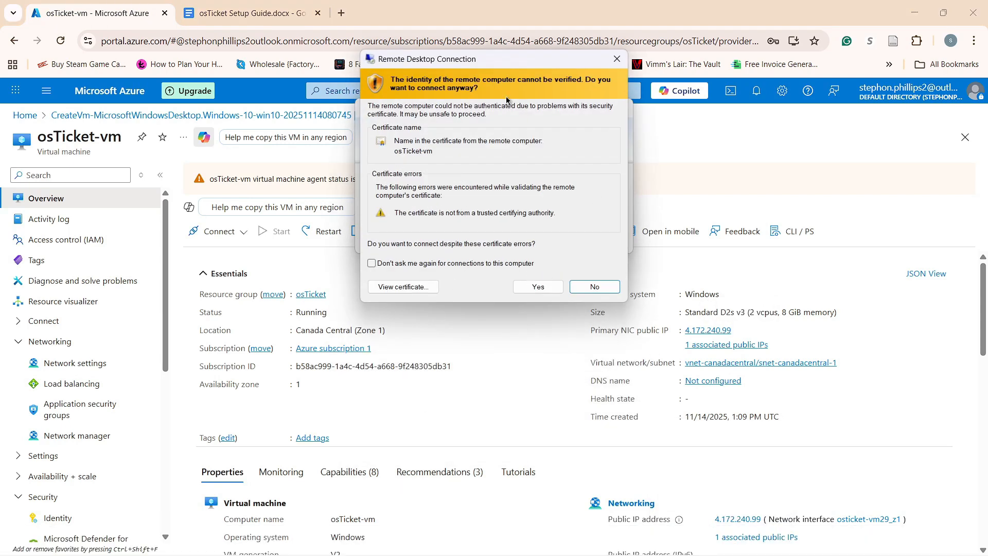
pyautogui.click(536, 286)
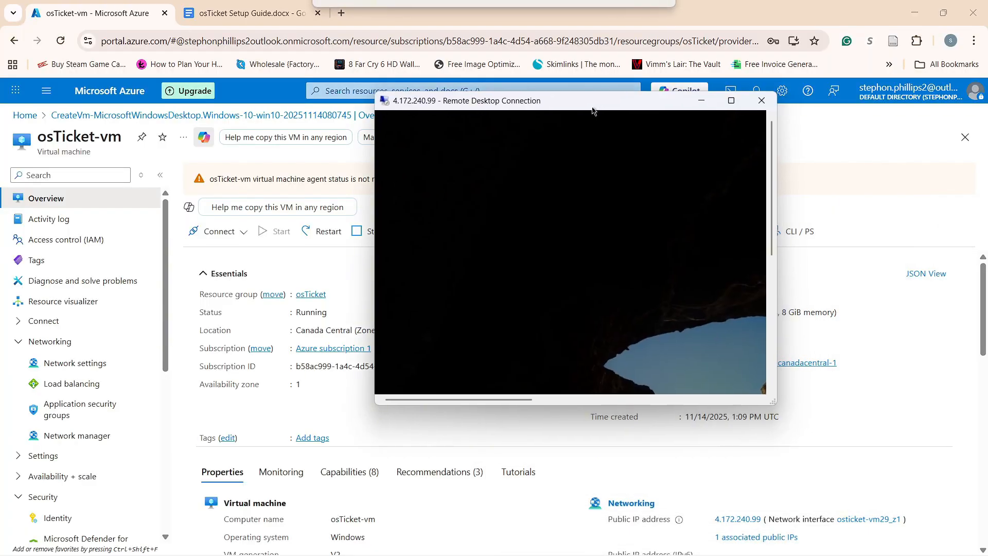
pyautogui.moveTo(592, 111); pyautogui.dragTo(555, 144)
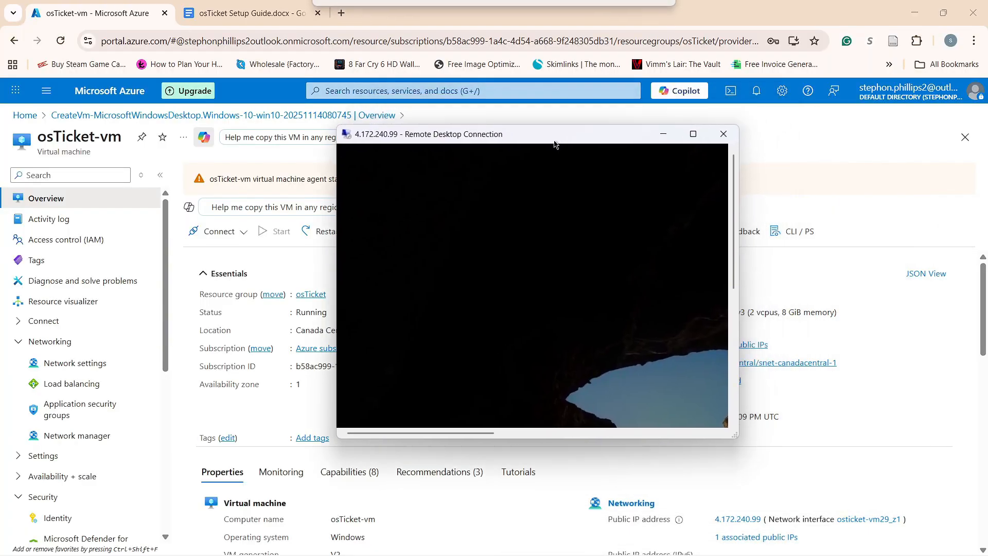
# Snap the maximized VM session to the right half and the setup guide browser to the left.
pyautogui.click(693, 134)
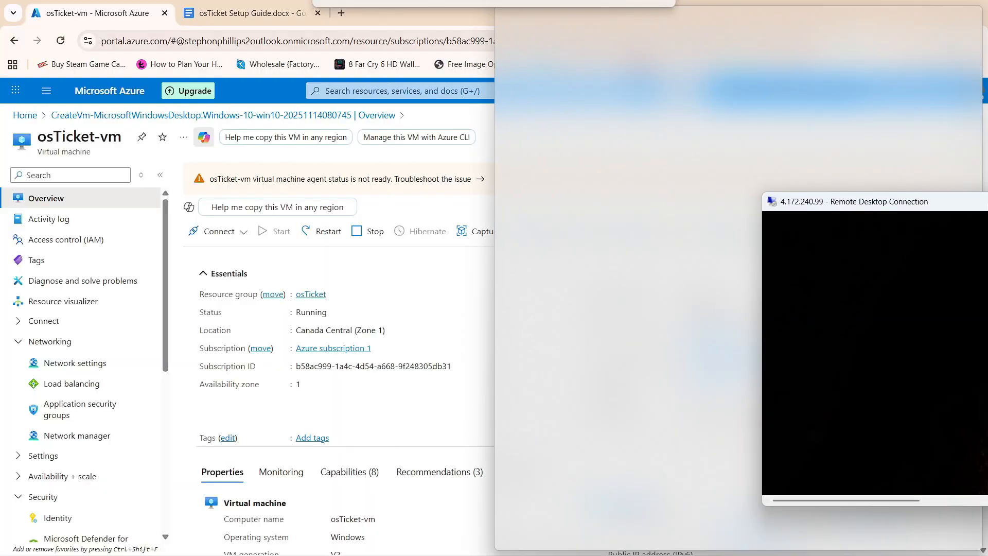
pyautogui.moveTo(985, 201); pyautogui.dragTo(987, 201)
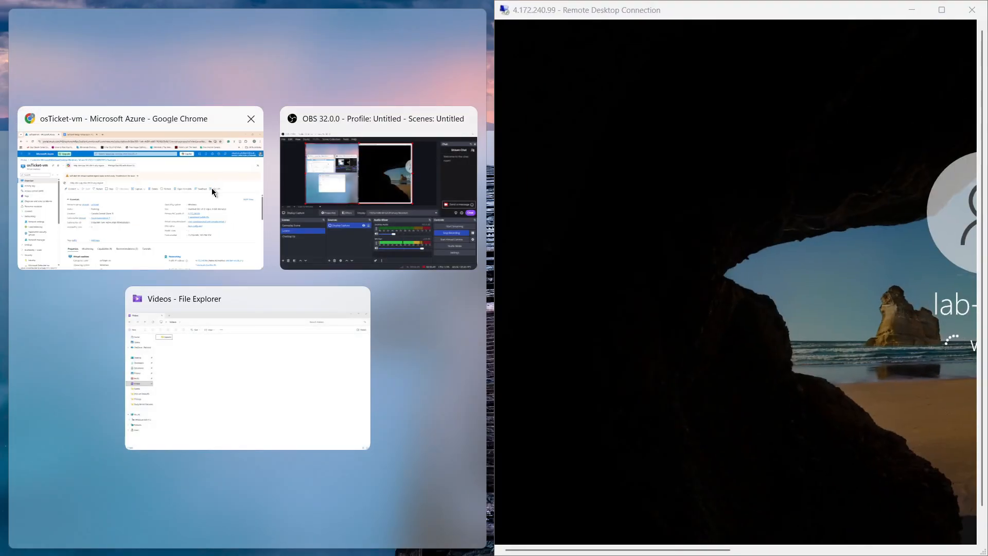
pyautogui.click(211, 187)
pyautogui.click(241, 16)
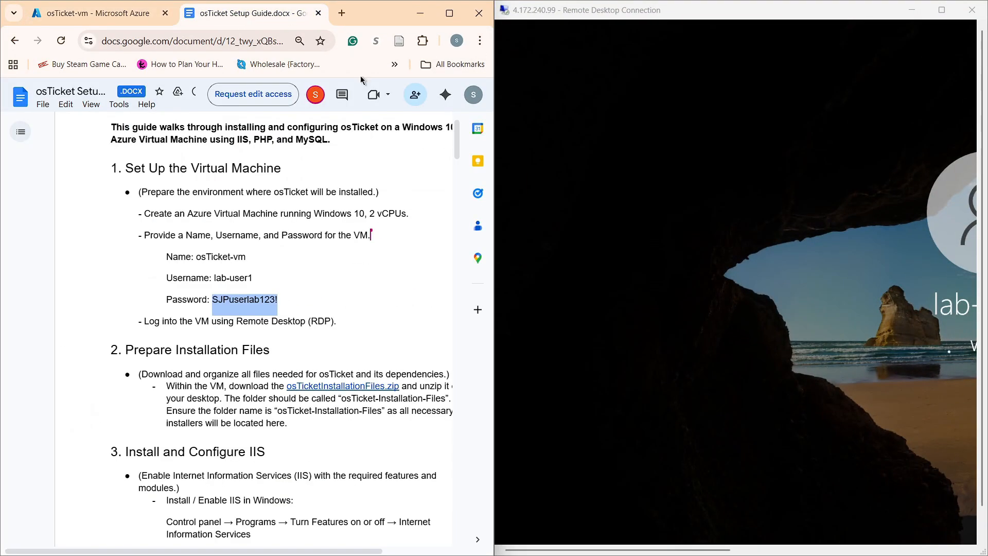
pyautogui.scroll(-3, 351, 315)
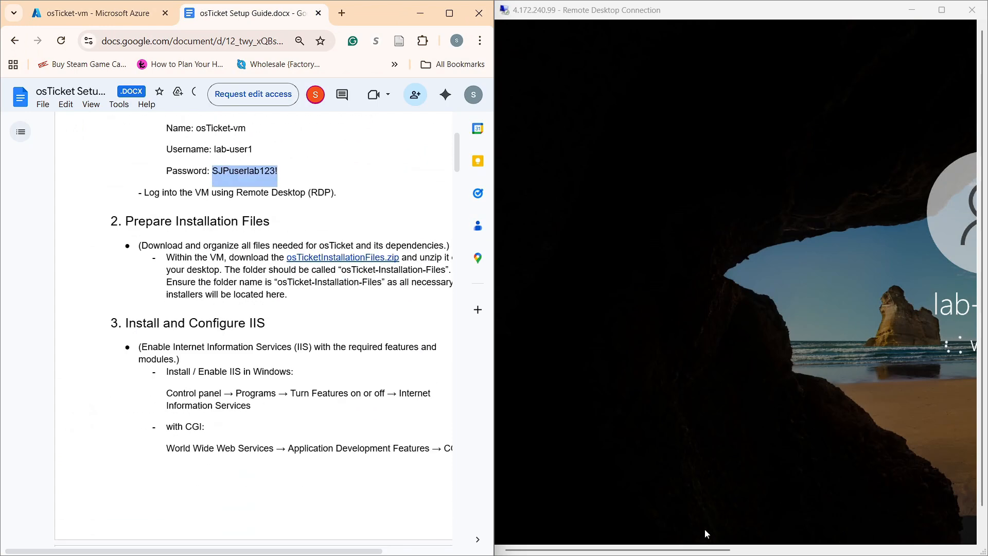
pyautogui.moveTo(713, 553); pyautogui.dragTo(823, 553)
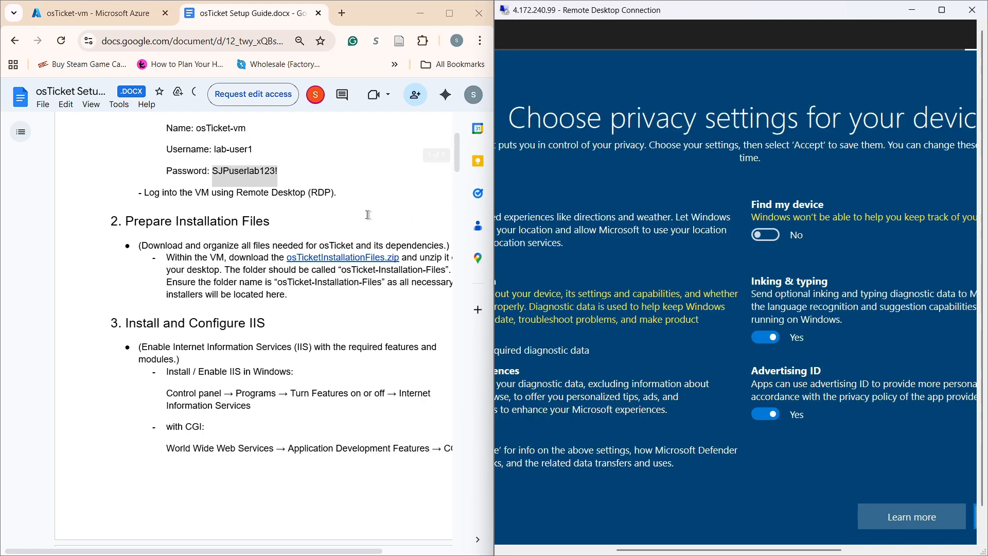
pyautogui.scroll(-2, 333, 198)
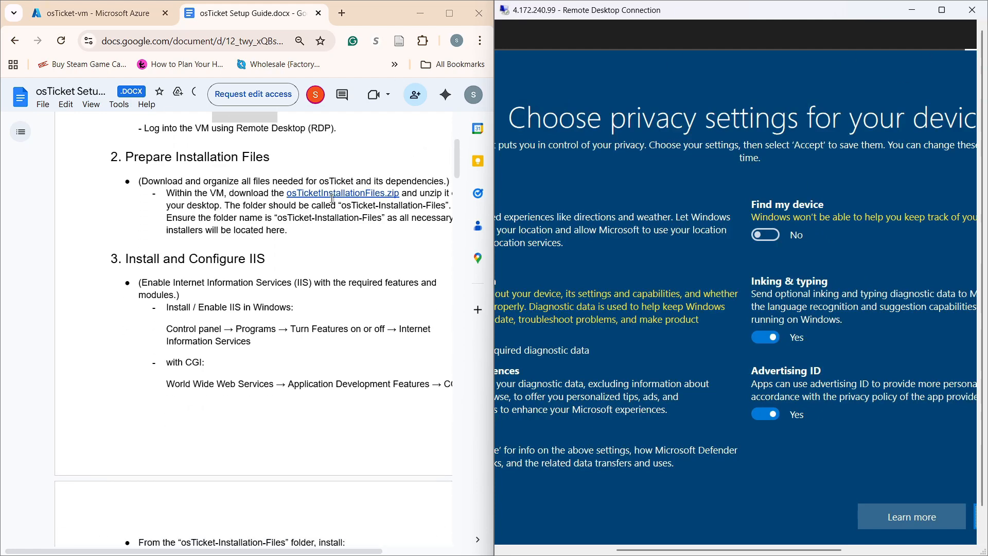
# Set Location, Tailored experiences, Inking & typing and Advertising ID to No, and accept.
pyautogui.click(942, 10)
pyautogui.click(178, 240)
pyautogui.click(179, 394)
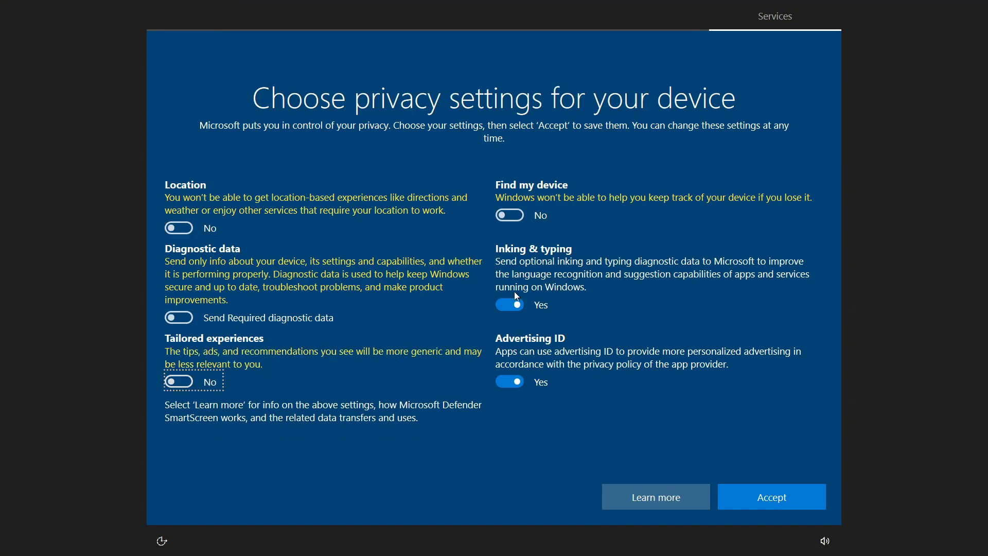
pyautogui.click(509, 305)
pyautogui.click(509, 381)
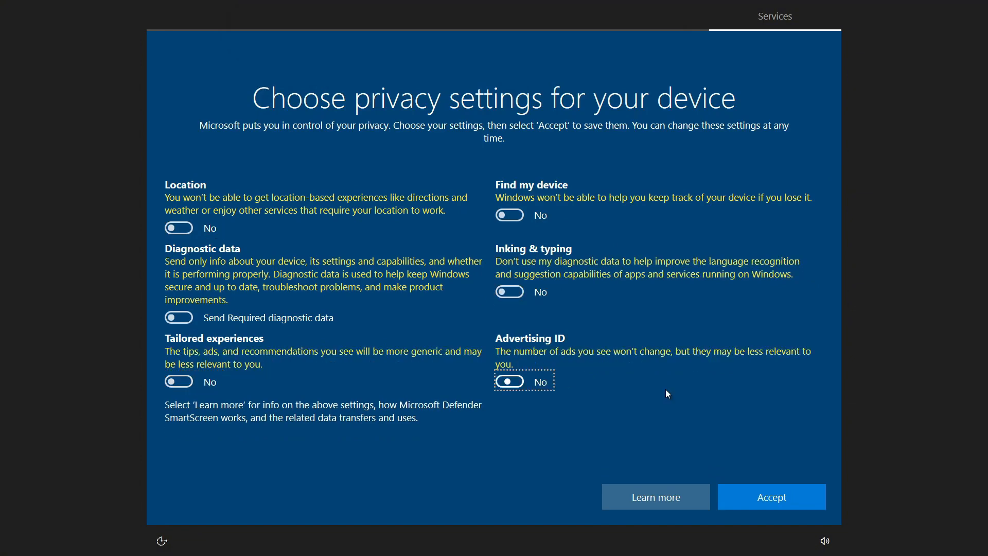
pyautogui.click(760, 493)
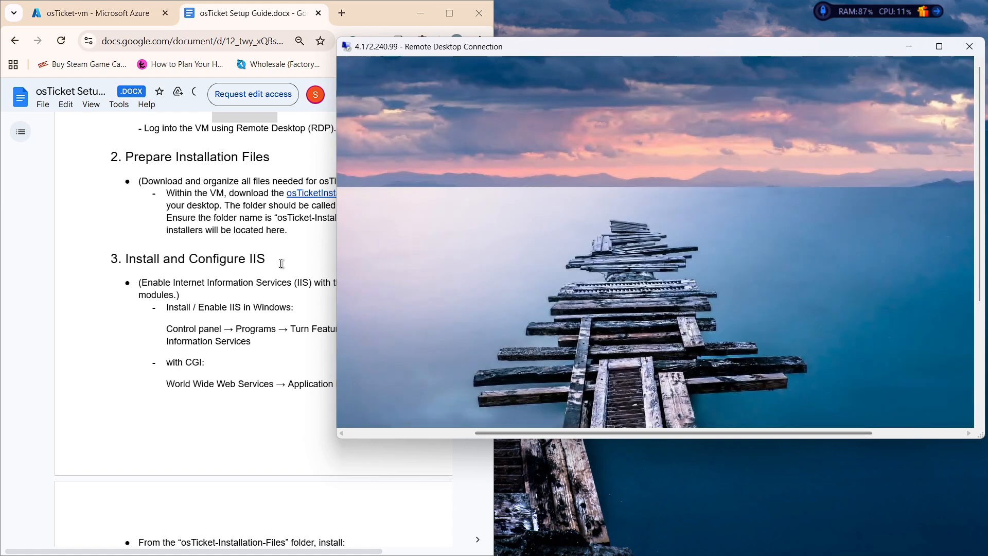
# Copy the setup guide's web address, dismiss the networks prompt, and launch Microsoft Edge in the VM.
pyautogui.click(281, 264)
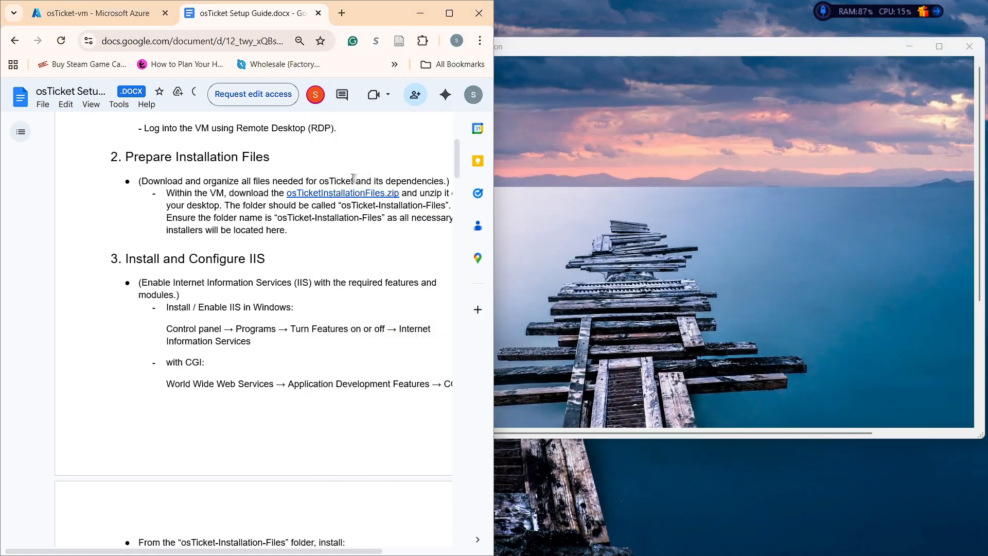
pyautogui.click(173, 44)
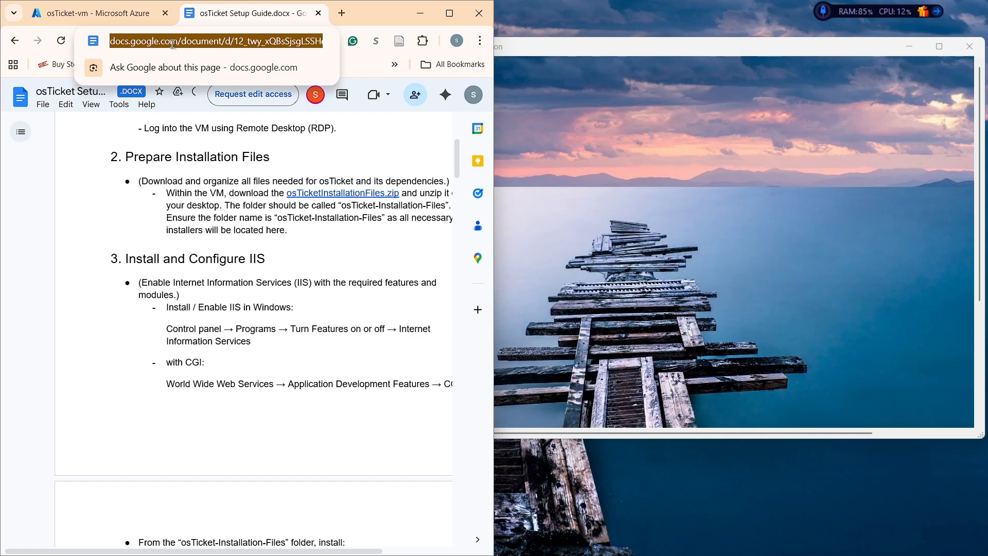
pyautogui.click(938, 45)
pyautogui.click(94, 329)
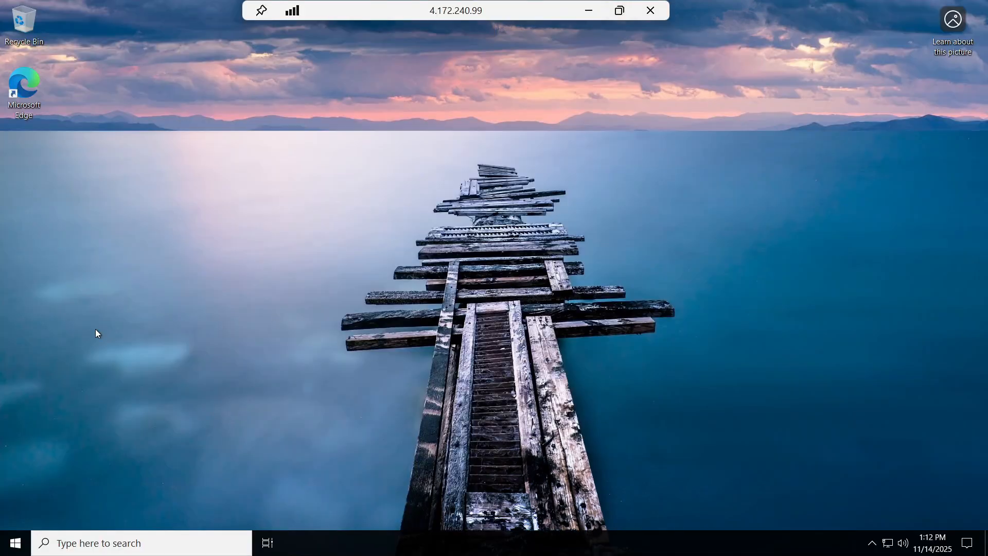
pyautogui.doubleClick(29, 78)
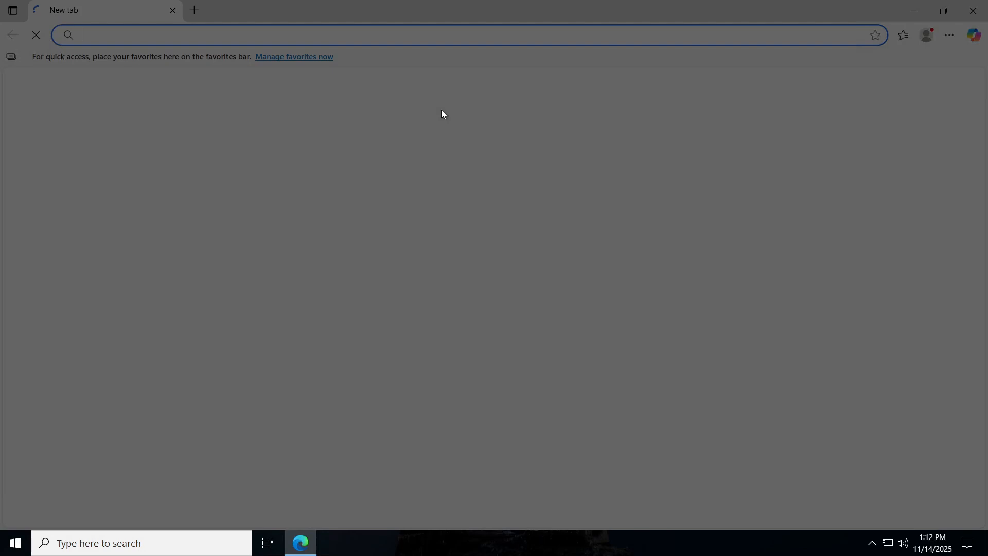
pyautogui.moveTo(229, 5)
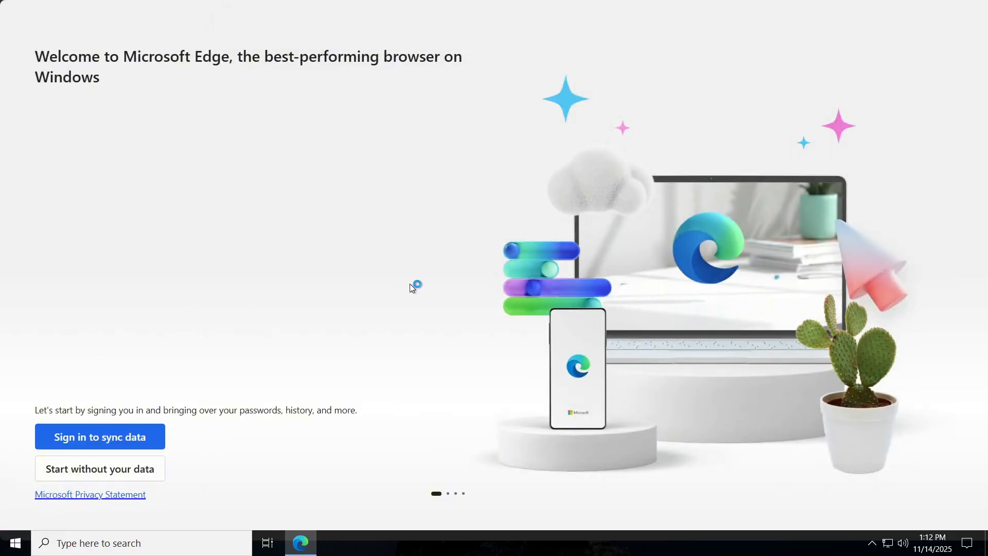
# Skip Edge's welcome setup without signing in, importing or sharing data.
pyautogui.click(135, 474)
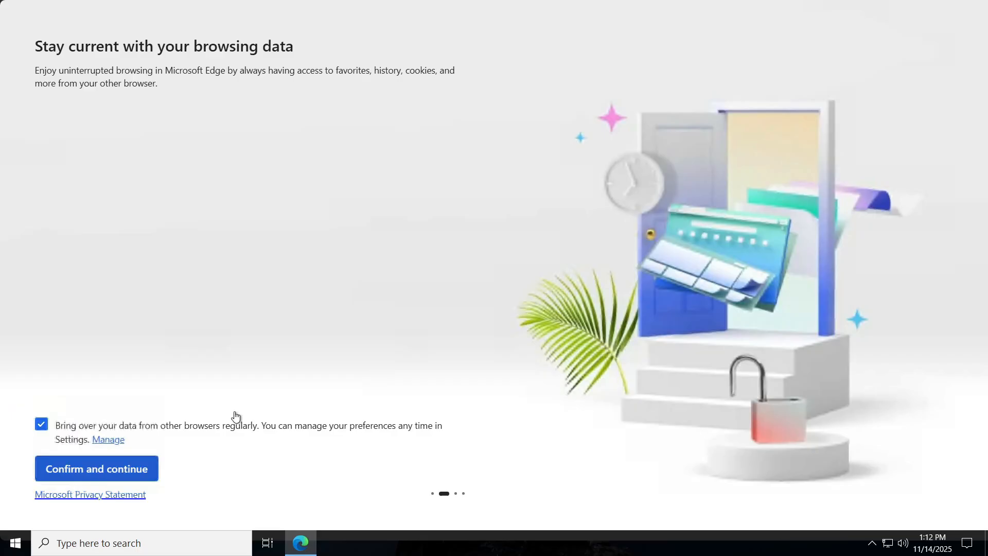
pyautogui.click(41, 424)
pyautogui.click(145, 469)
pyautogui.click(152, 479)
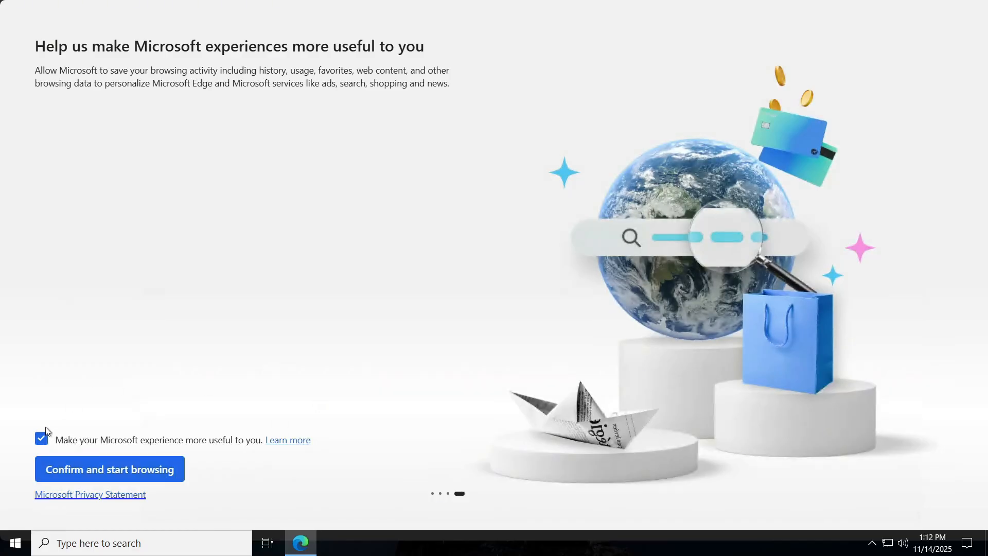
pyautogui.click(109, 469)
# Load the pasted setup guide URL in a new tab, close the welcome tabs and dismiss the promo.
pyautogui.click(346, 9)
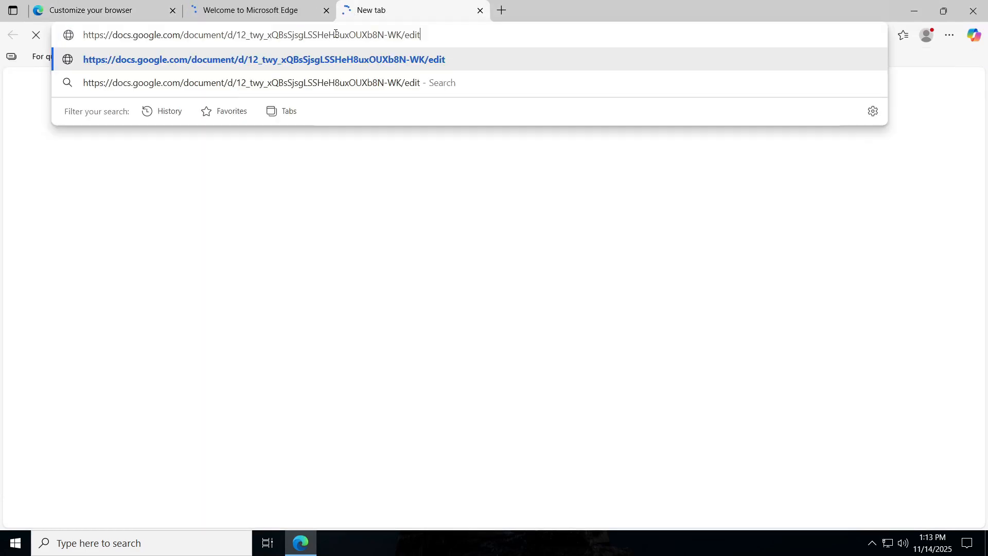
pyautogui.press('Return')
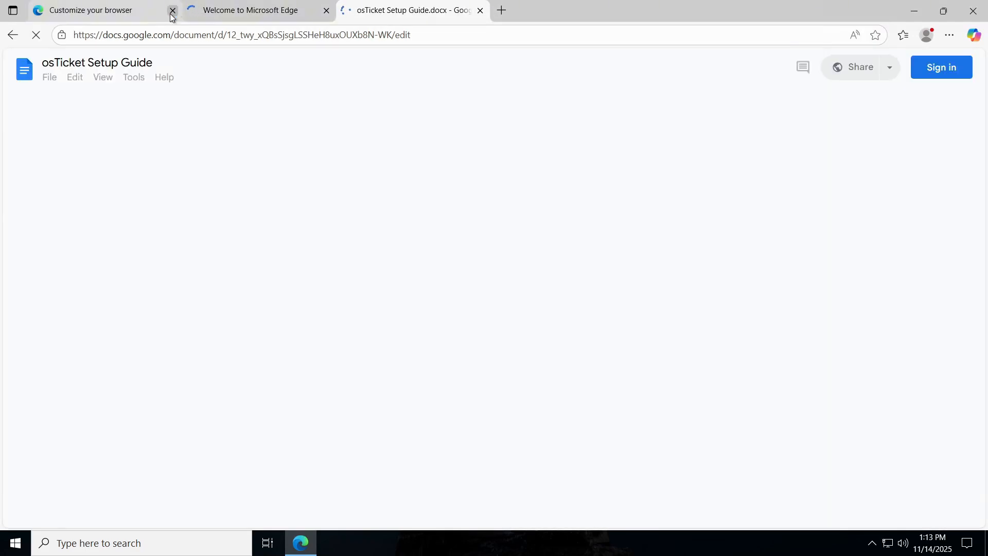
pyautogui.click(172, 11)
pyautogui.click(172, 12)
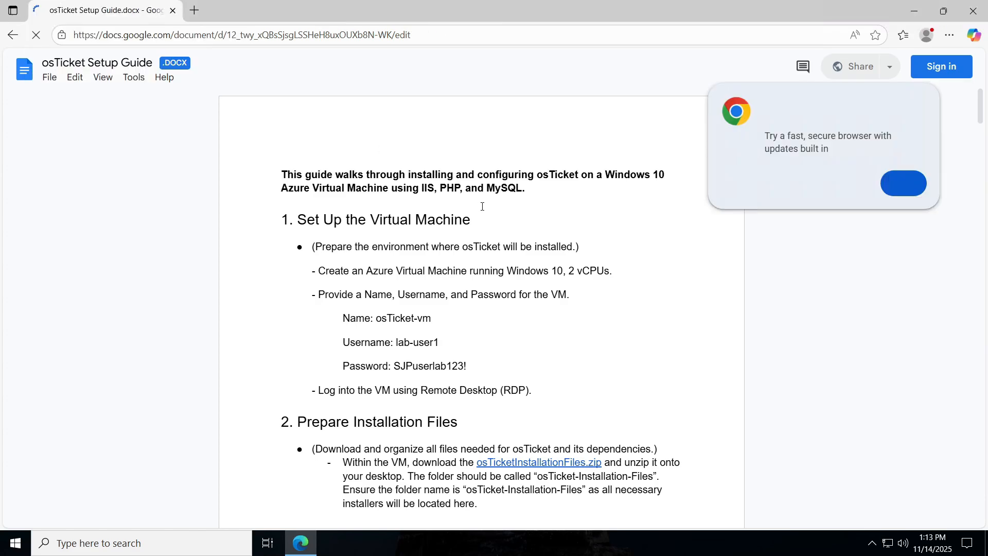
pyautogui.scroll(-2, 484, 205)
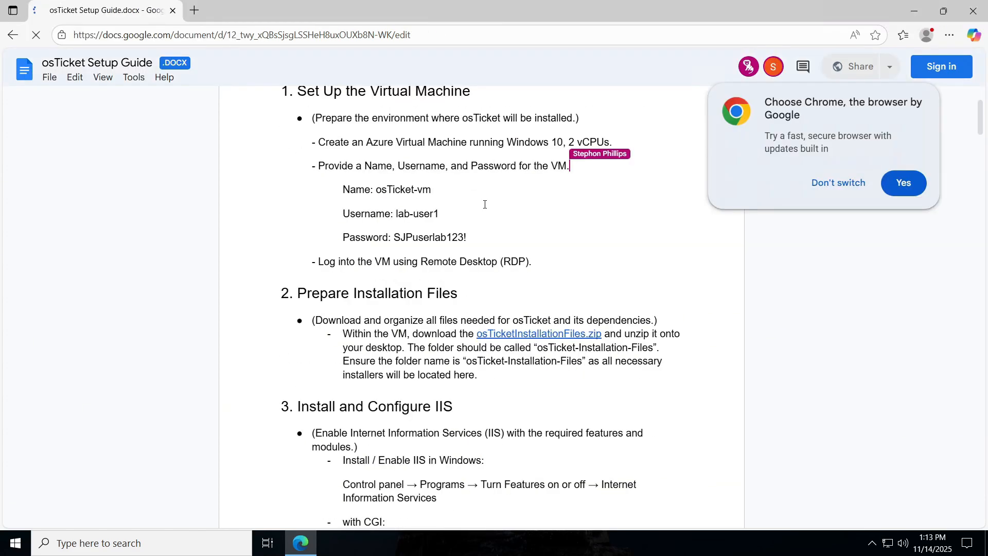
pyautogui.scroll(-1, 485, 204)
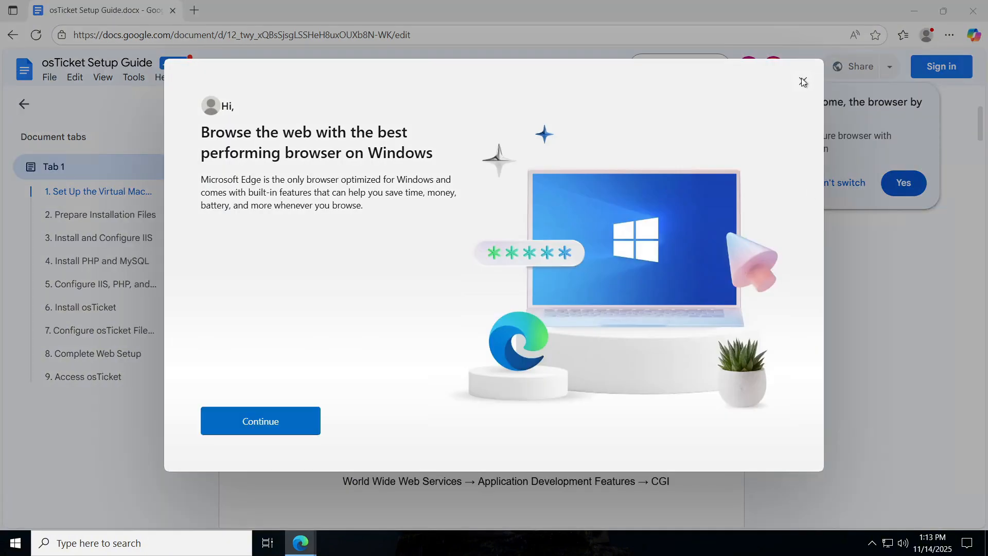
pyautogui.click(803, 81)
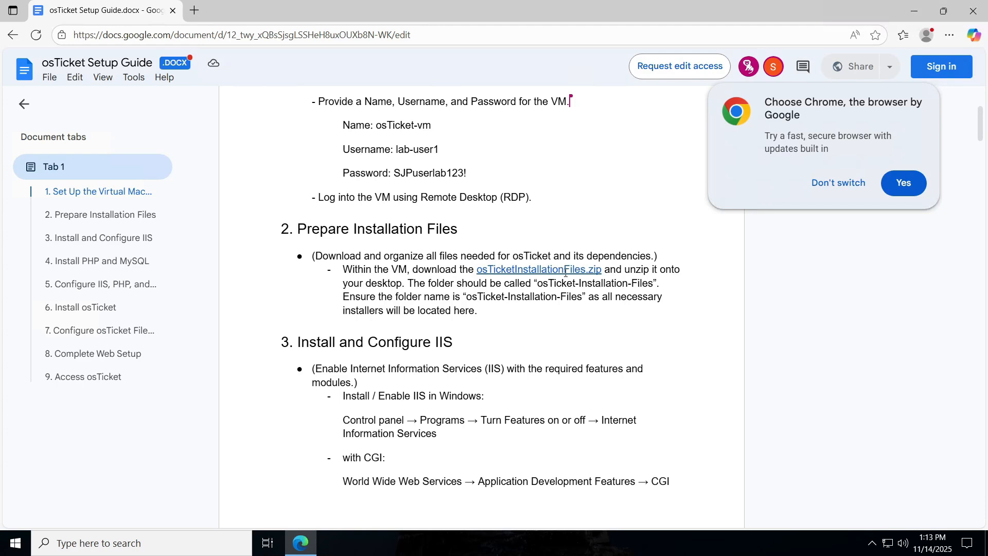
# Download osTicket-Installation-Files.zip from Google Drive, open it, and drag it onto the Desktop.
pyautogui.moveTo(565, 273)
pyautogui.click(607, 292)
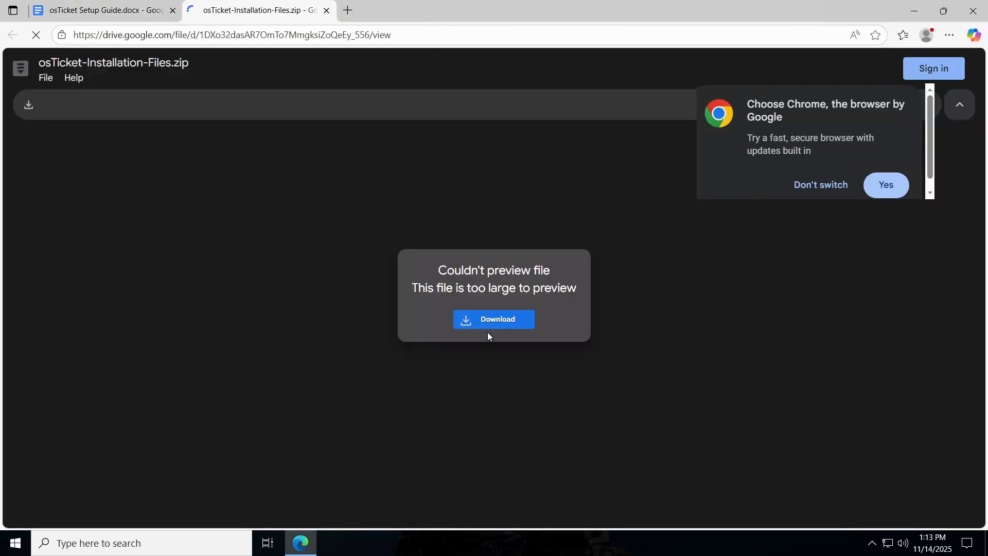
pyautogui.click(492, 319)
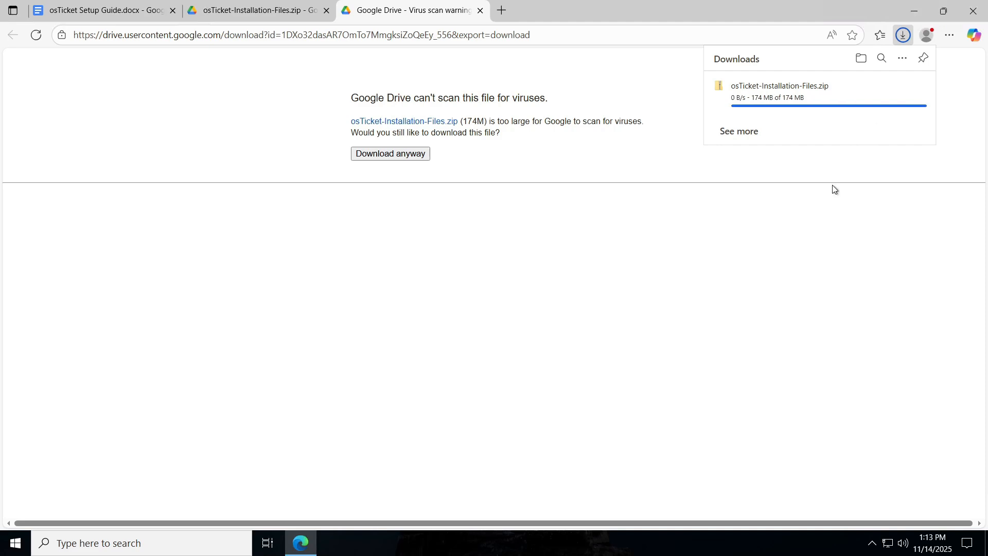
pyautogui.click(735, 98)
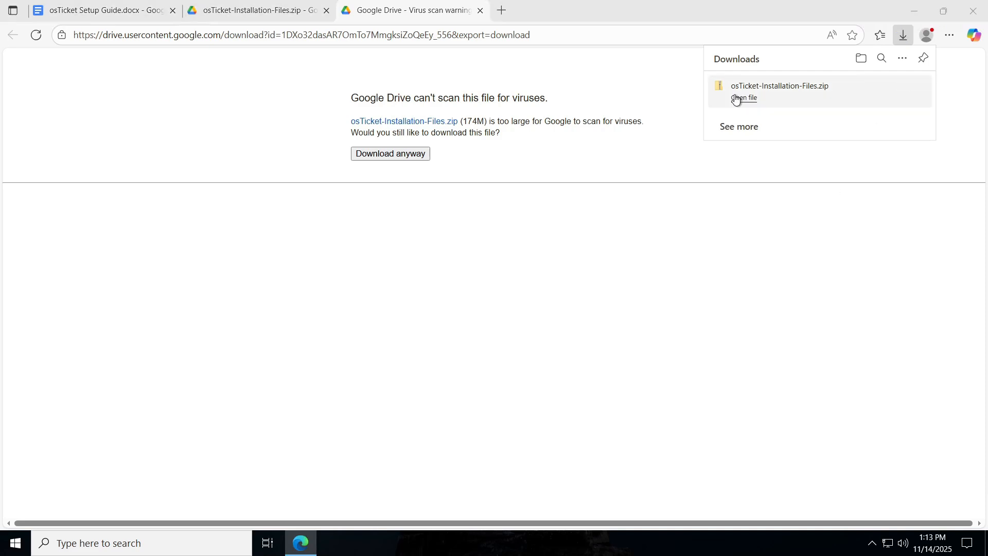
pyautogui.moveTo(444, 176); pyautogui.dragTo(38, 162)
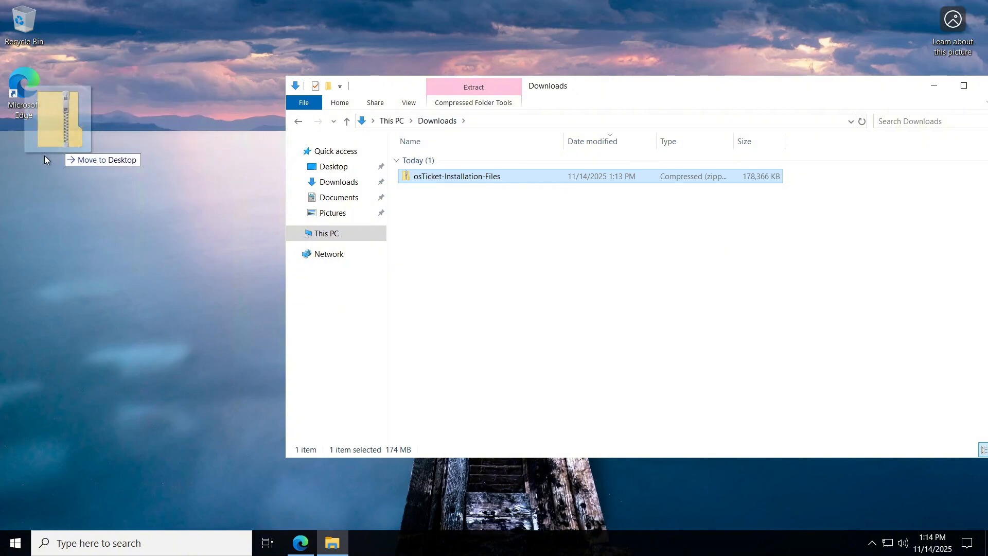
# Extract All the zip into a Desktop folder, open its inner folder, and recycle the zip.
pyautogui.rightClick(23, 150)
pyautogui.click(57, 180)
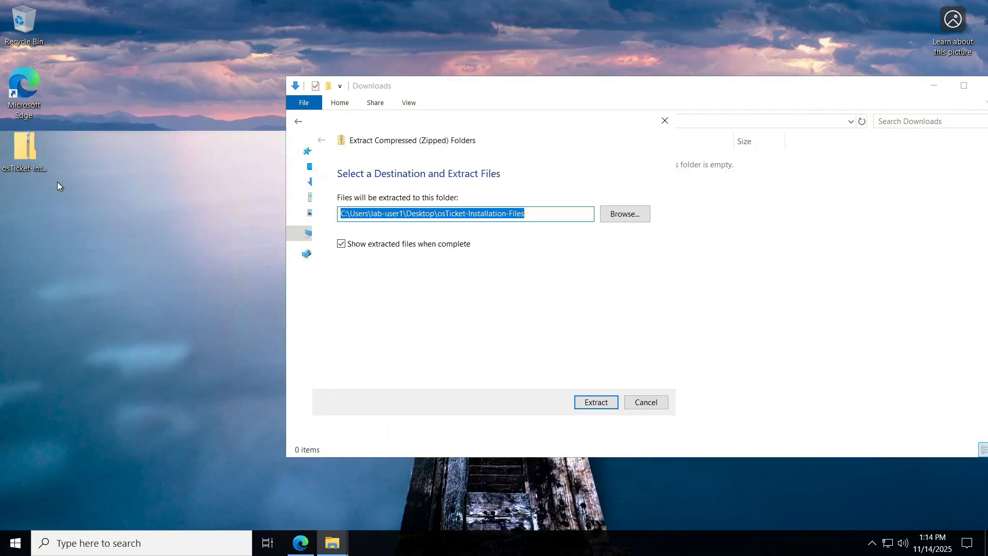
pyautogui.click(591, 403)
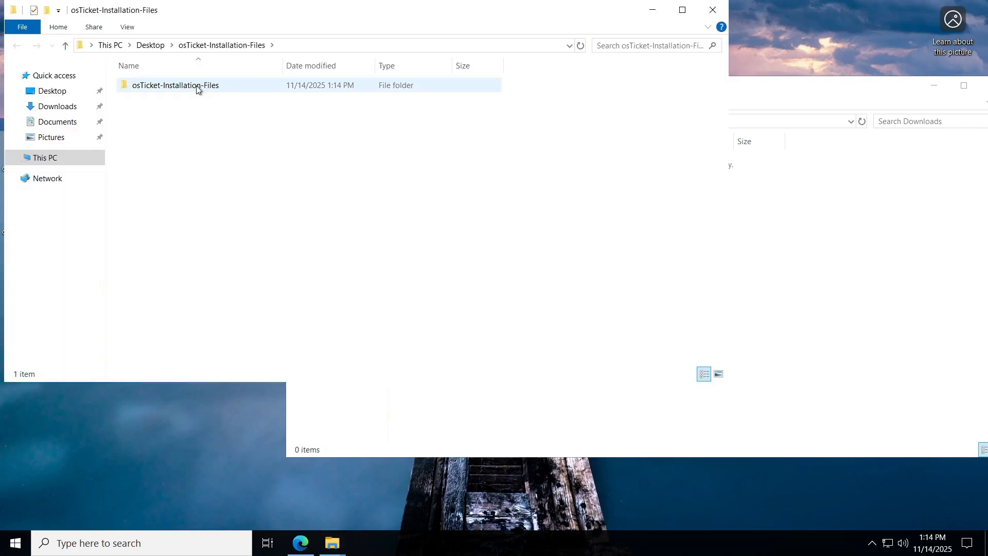
pyautogui.doubleClick(198, 87)
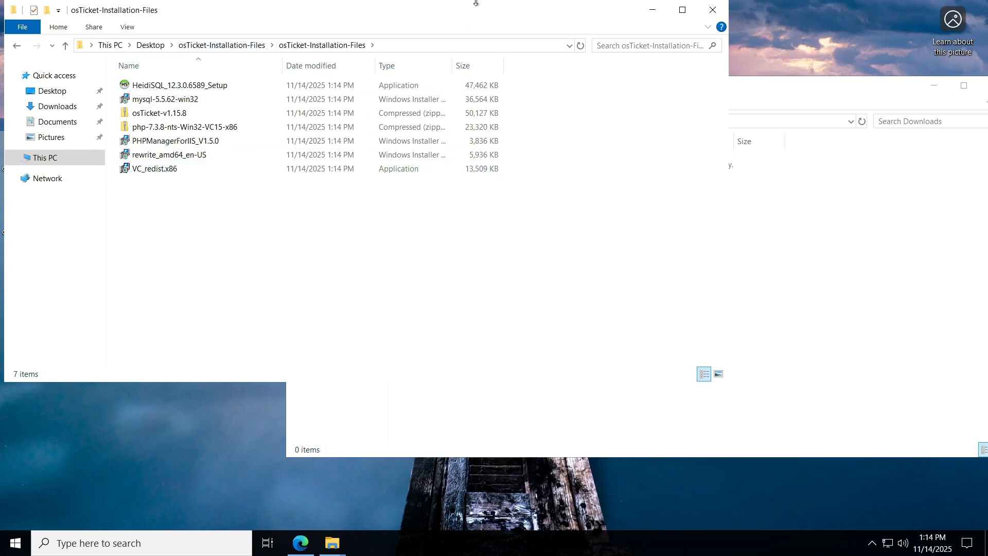
pyautogui.moveTo(490, 4); pyautogui.dragTo(621, 58)
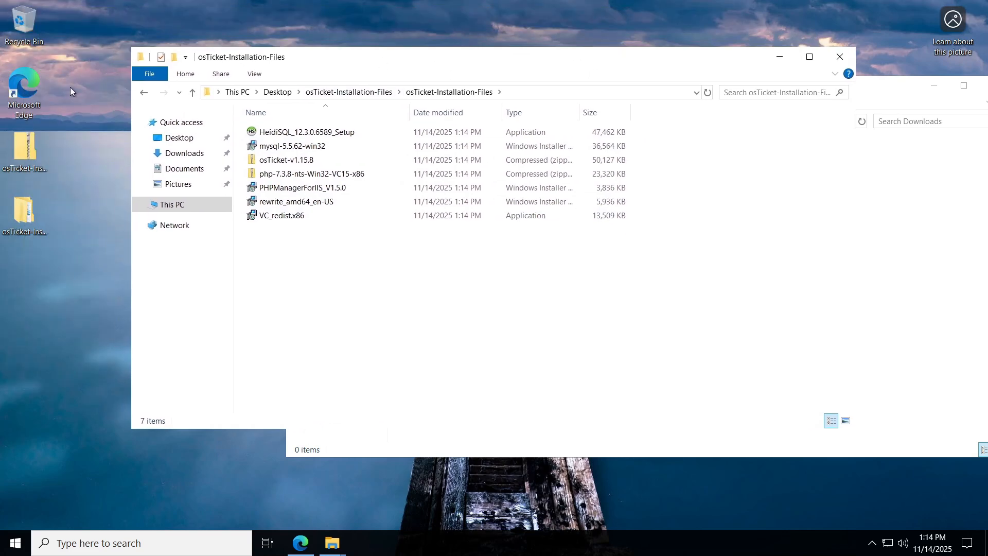
pyautogui.moveTo(31, 165); pyautogui.dragTo(23, 22)
pyautogui.click(300, 543)
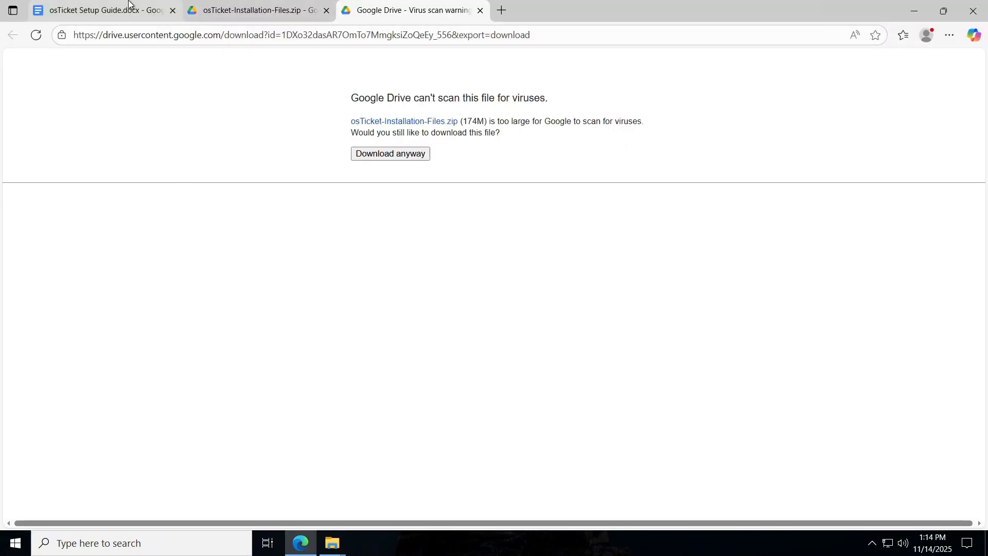
# Scroll the guide to section 3 Install and Configure IIS, then restore the installer folder window.
pyautogui.click(103, 10)
pyautogui.scroll(-1, 654, 193)
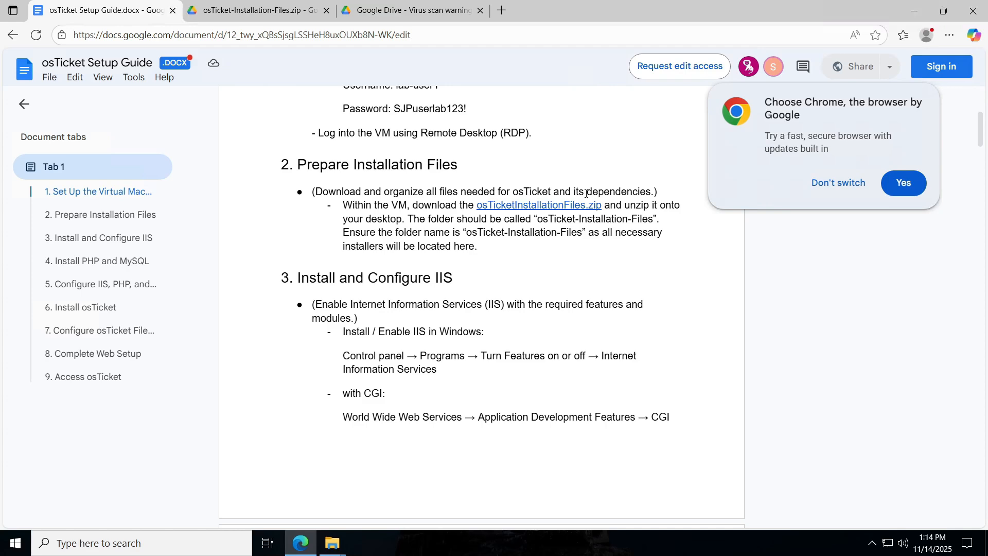
pyautogui.scroll(-2, 586, 193)
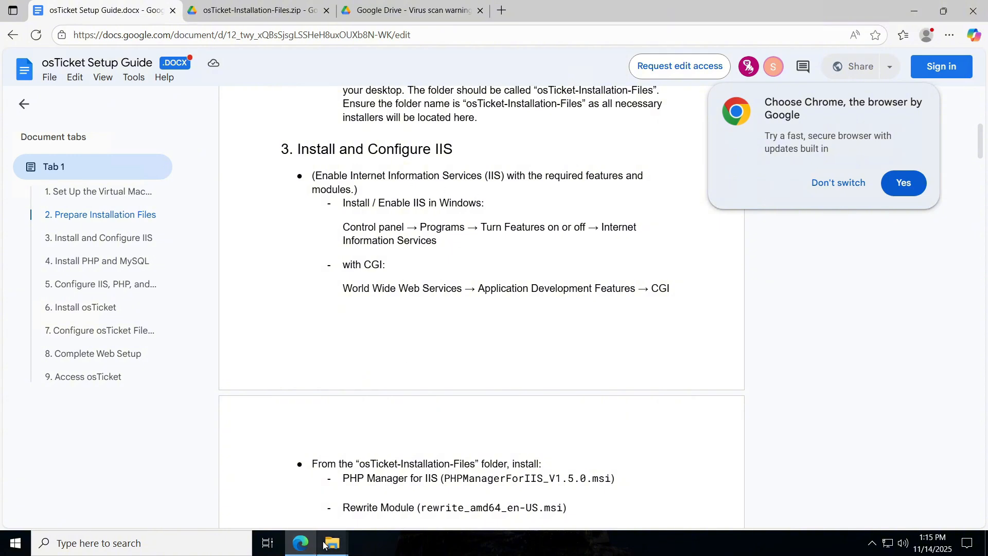
pyautogui.moveTo(333, 543)
pyautogui.click(397, 481)
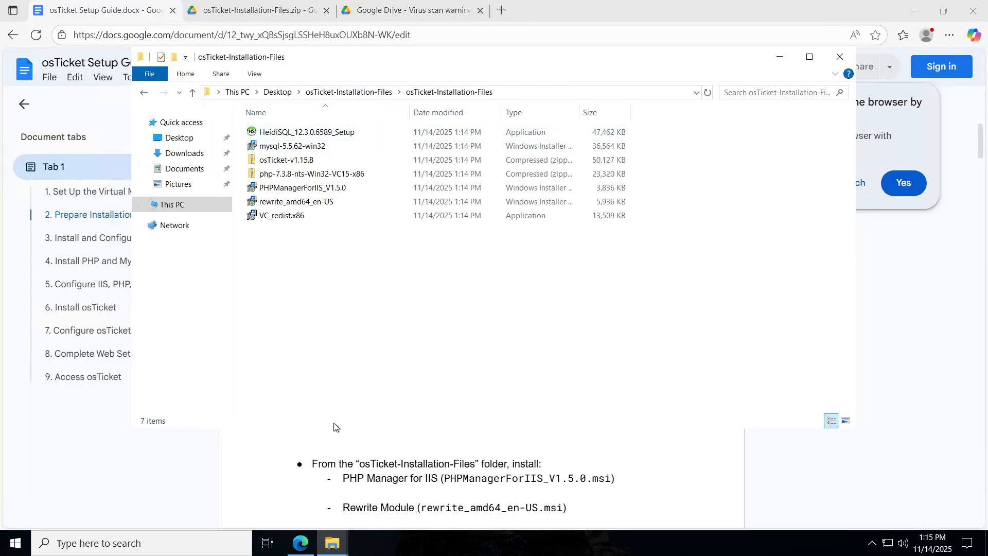
# Open Control Panel via search and go to Programs > Turn Windows features on or off.
pyautogui.click(312, 433)
pyautogui.click(178, 534)
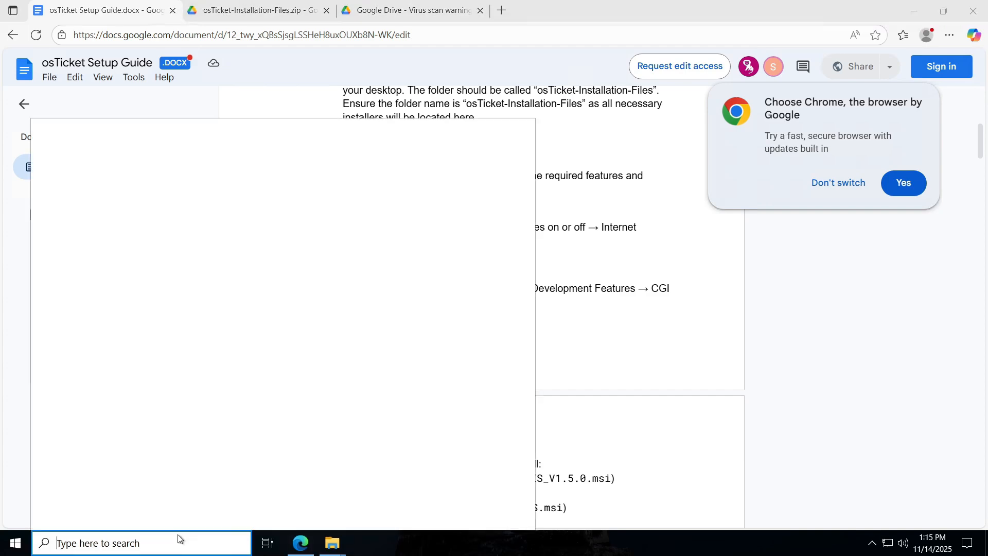
pyautogui.write('cont')
pyautogui.press('Return')
pyautogui.moveTo(676, 199); pyautogui.dragTo(659, 224)
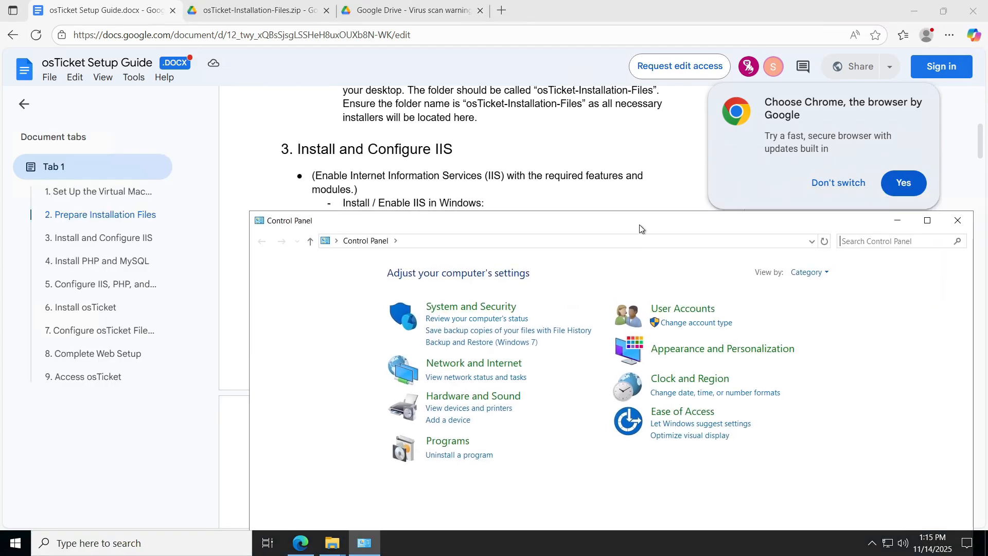
pyautogui.click(447, 442)
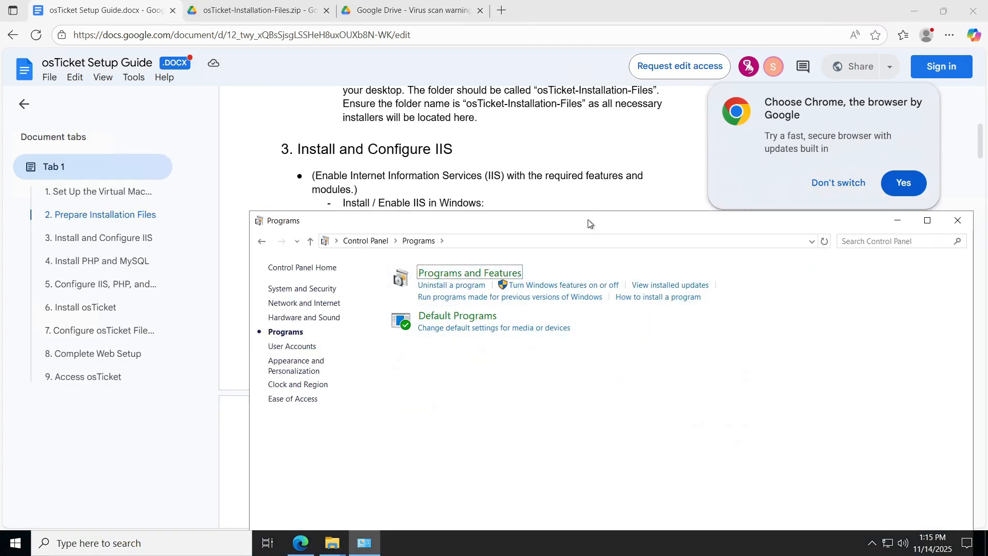
pyautogui.moveTo(590, 224); pyautogui.dragTo(484, 186)
pyautogui.click(437, 248)
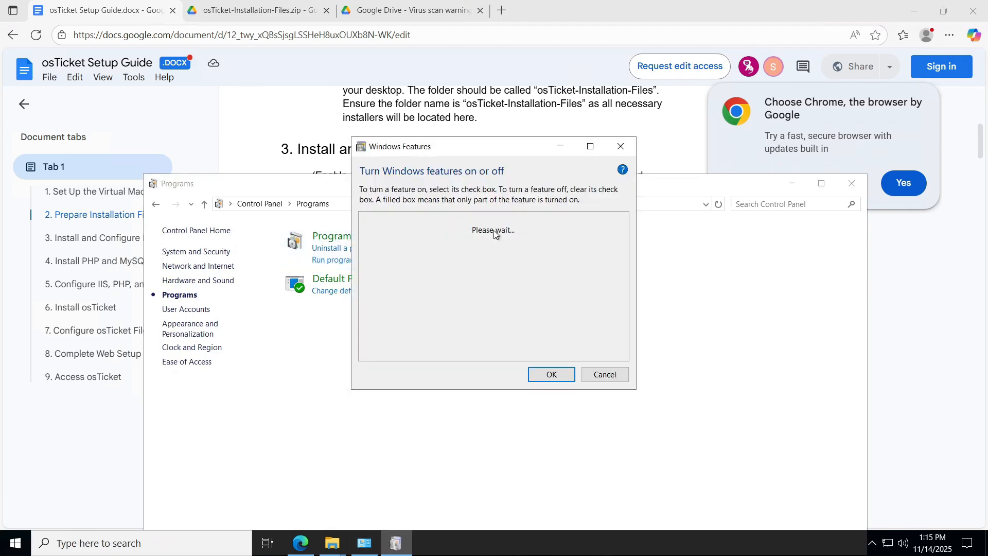
pyautogui.moveTo(533, 147); pyautogui.dragTo(526, 216)
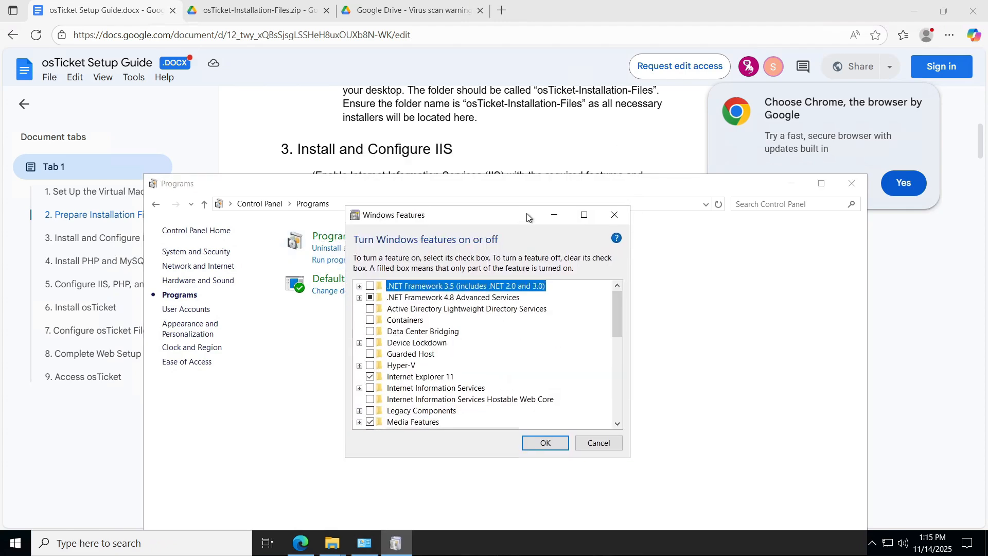
pyautogui.moveTo(640, 186); pyautogui.dragTo(638, 287)
pyautogui.click(519, 221)
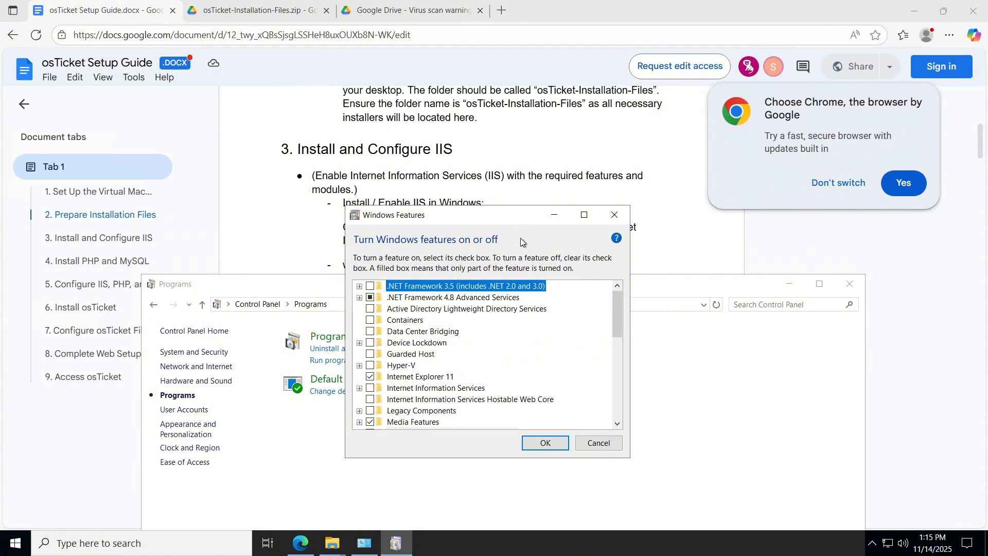
pyautogui.moveTo(520, 211); pyautogui.dragTo(521, 264)
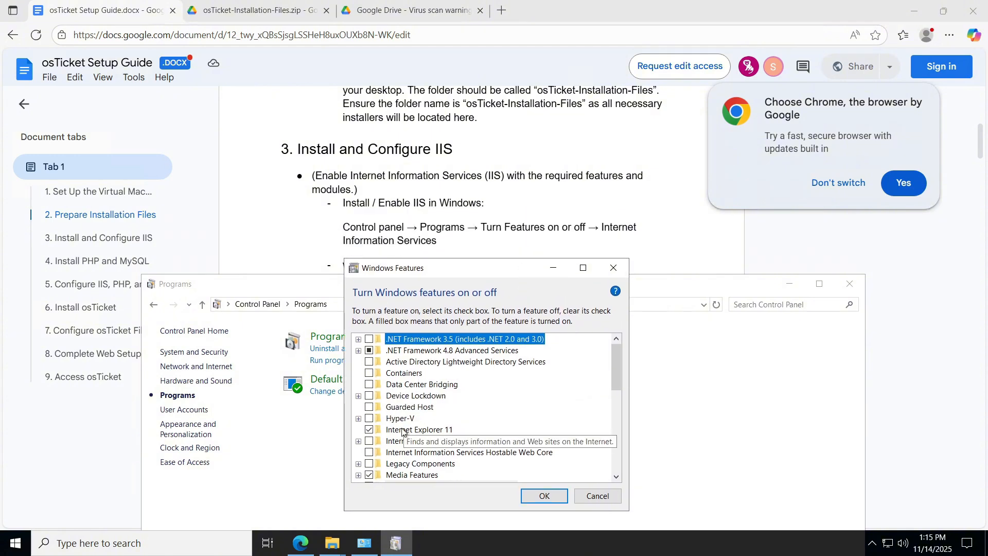
# Check Internet Information Services and WWW Services > Application Development Features > CGI, then OK.
pyautogui.click(369, 441)
pyautogui.scroll(-1, 460, 395)
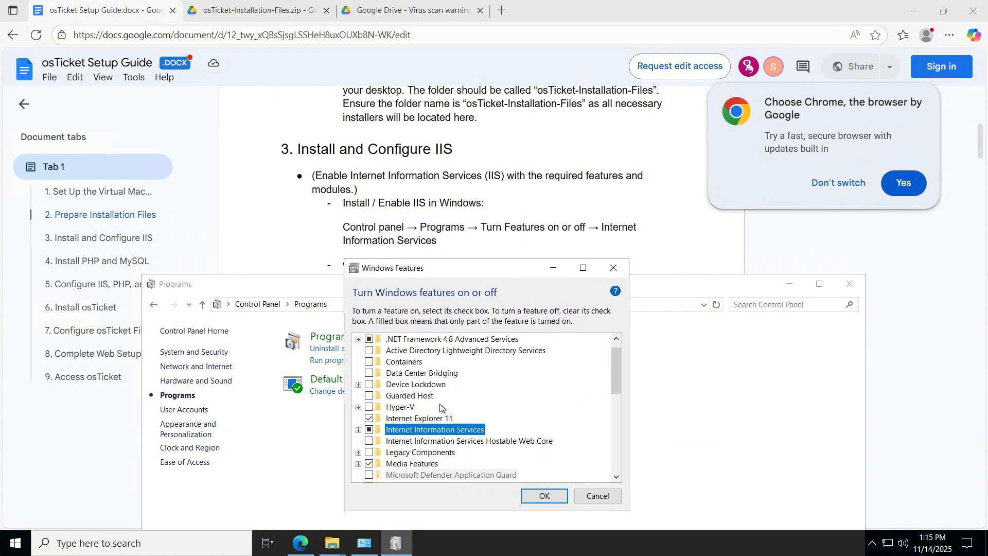
pyautogui.click(359, 430)
pyautogui.scroll(-1, 542, 188)
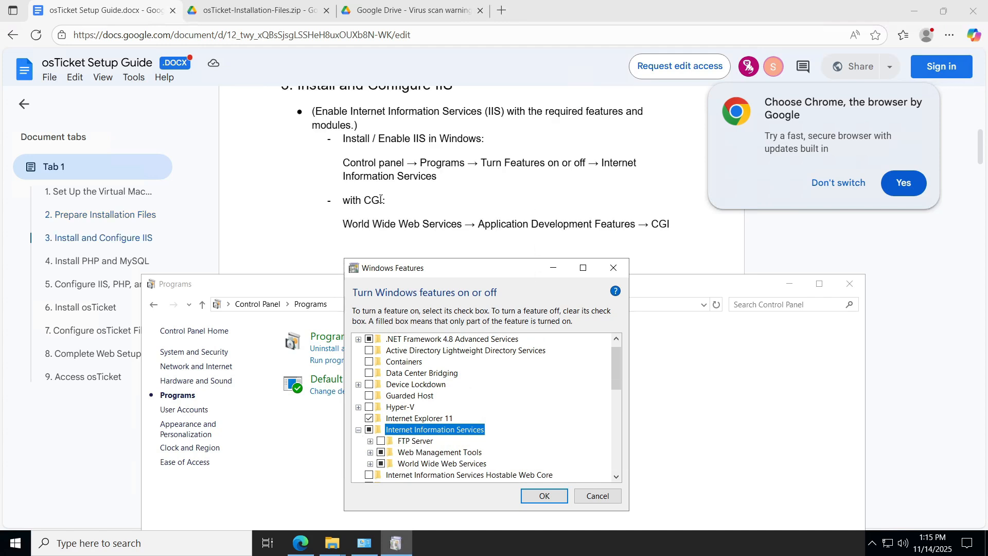
pyautogui.click(370, 464)
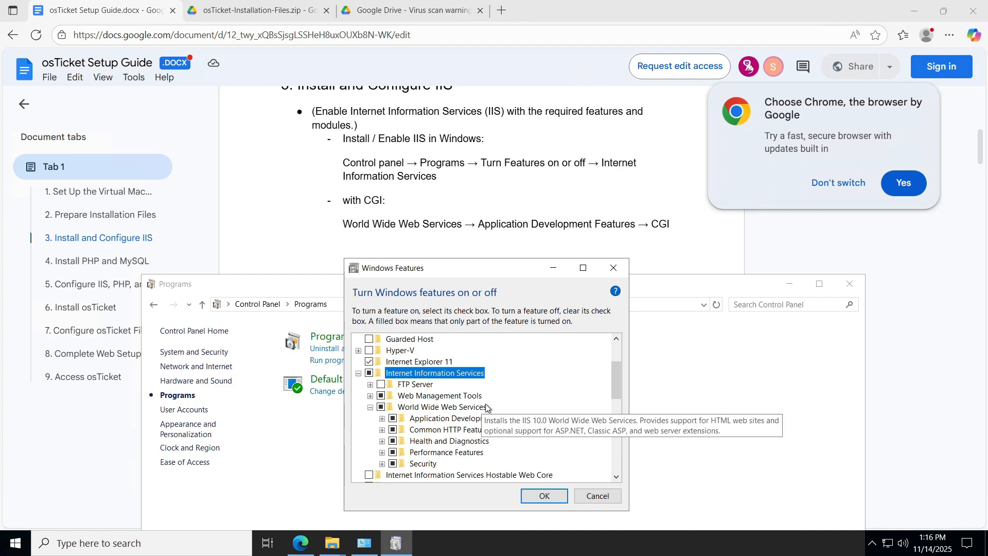
pyautogui.click(382, 418)
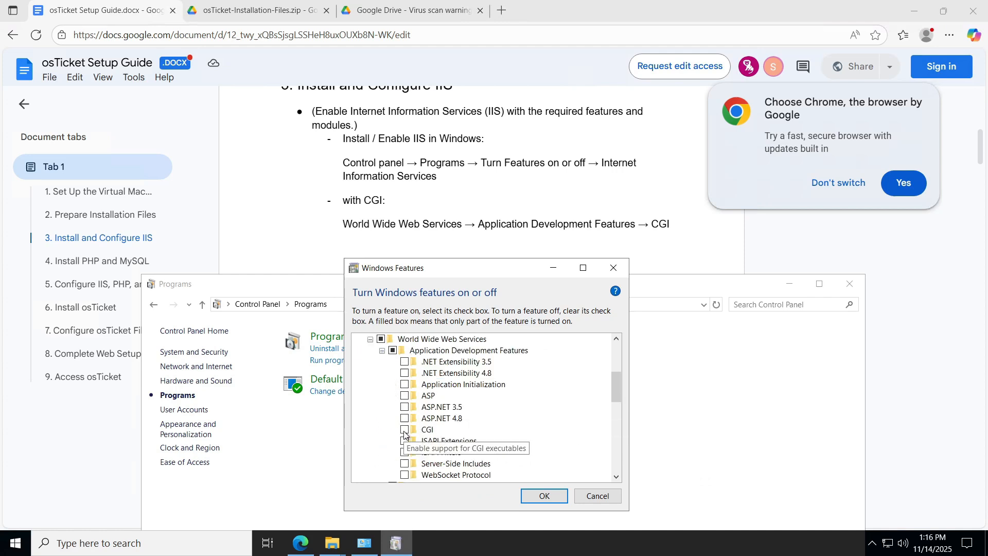
pyautogui.click(404, 431)
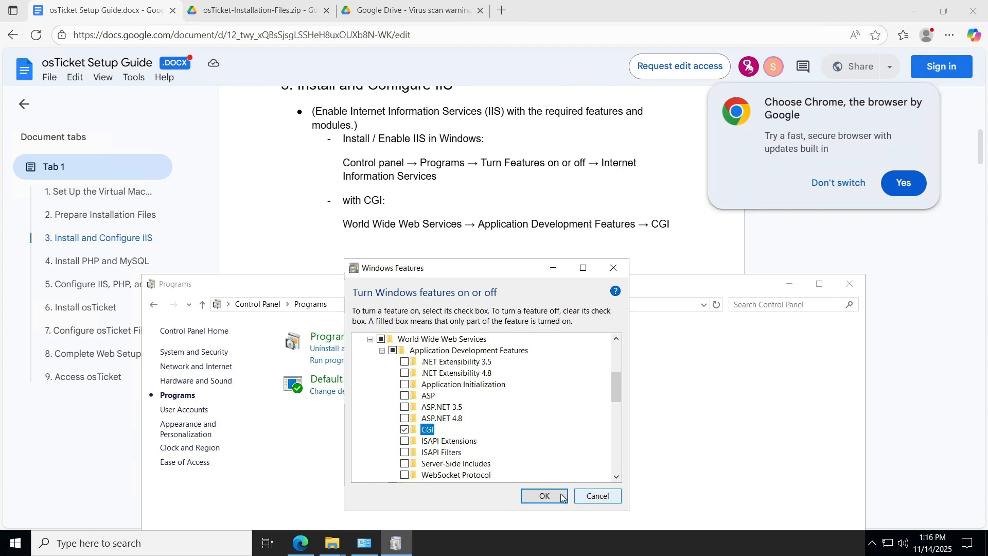
pyautogui.click(544, 495)
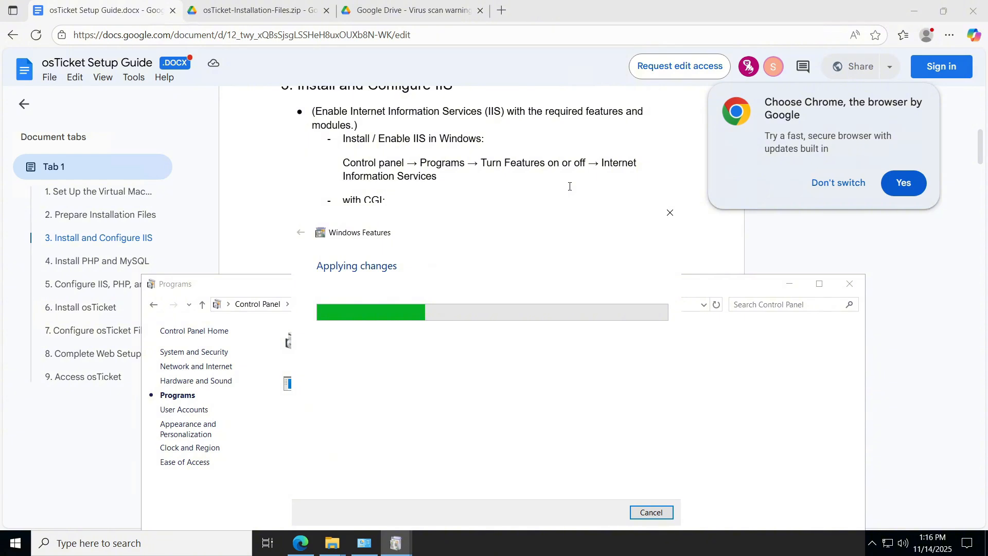
# Review the guide's IIS section while changes apply, then bring the progress window forward.
pyautogui.click(282, 163)
pyautogui.scroll(-3, 282, 164)
pyautogui.scroll(2, 511, 352)
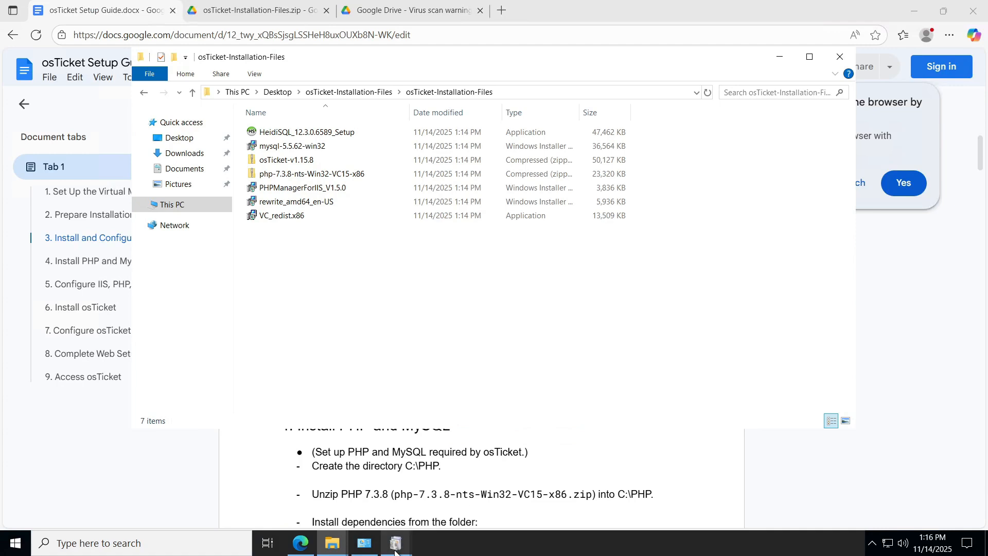
pyautogui.moveTo(395, 543)
pyautogui.click(455, 488)
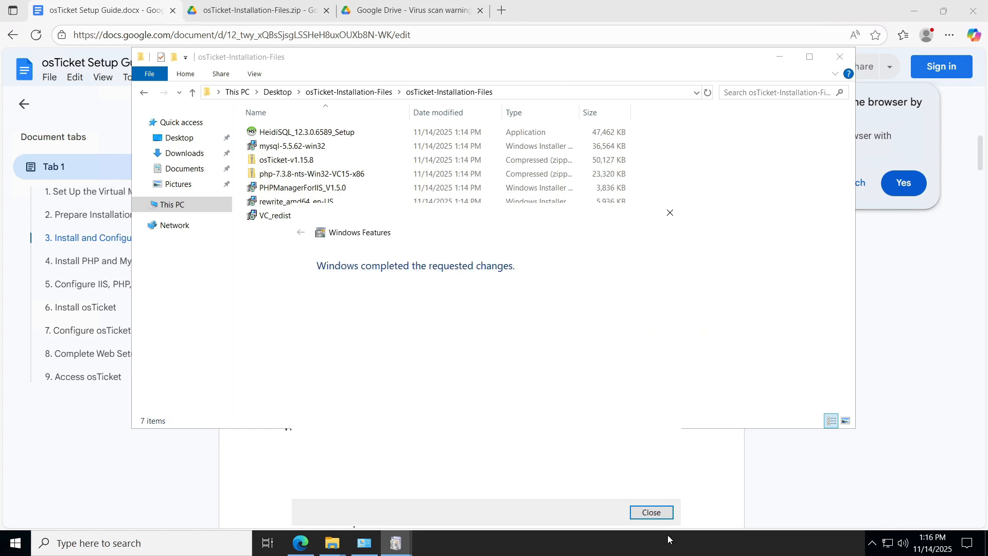
# Close Windows Features and install PHPManagerForIIS_V1.5.0, accepting its licence.
pyautogui.click(651, 512)
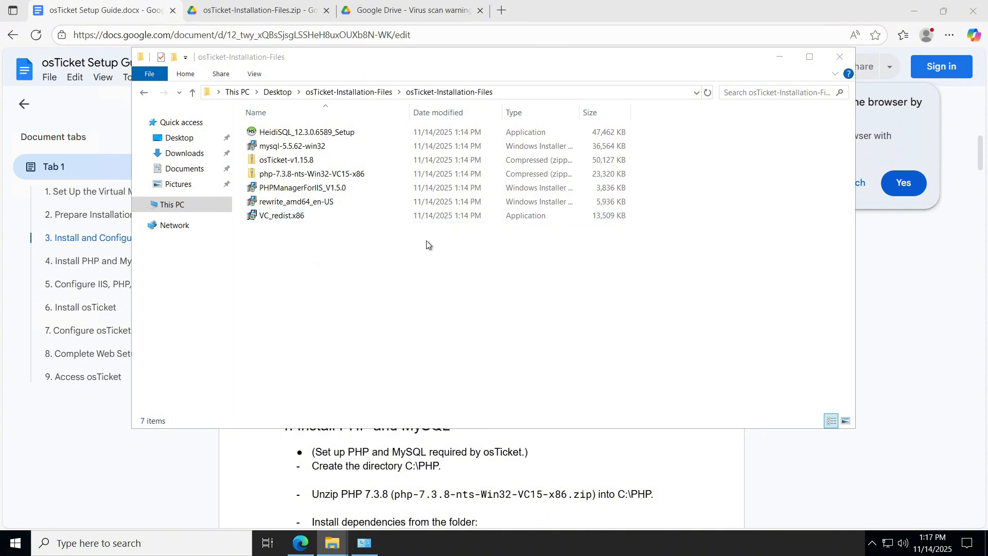
pyautogui.click(88, 237)
pyautogui.click(332, 542)
pyautogui.moveTo(597, 122); pyautogui.dragTo(590, 432)
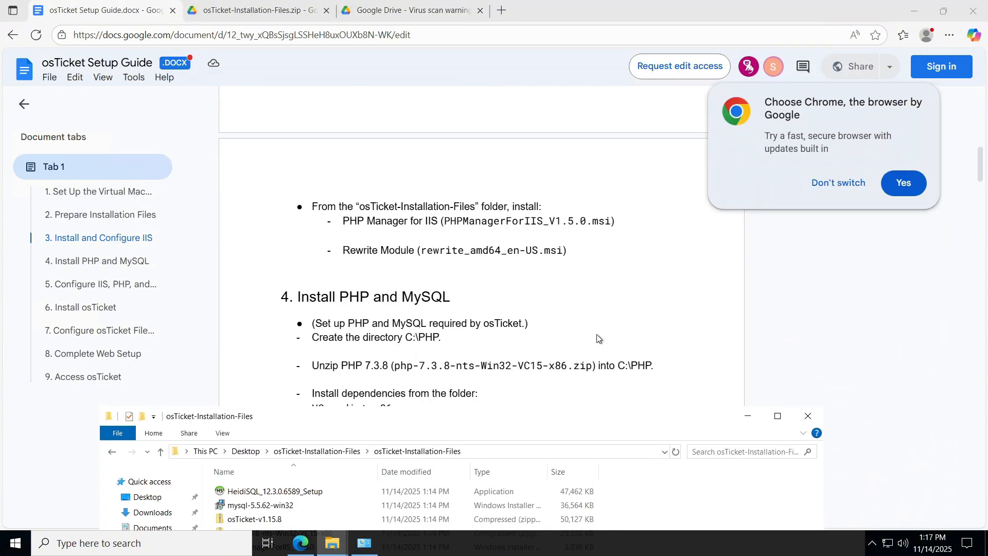
pyautogui.moveTo(357, 422); pyautogui.dragTo(382, 202)
pyautogui.doubleClick(291, 326)
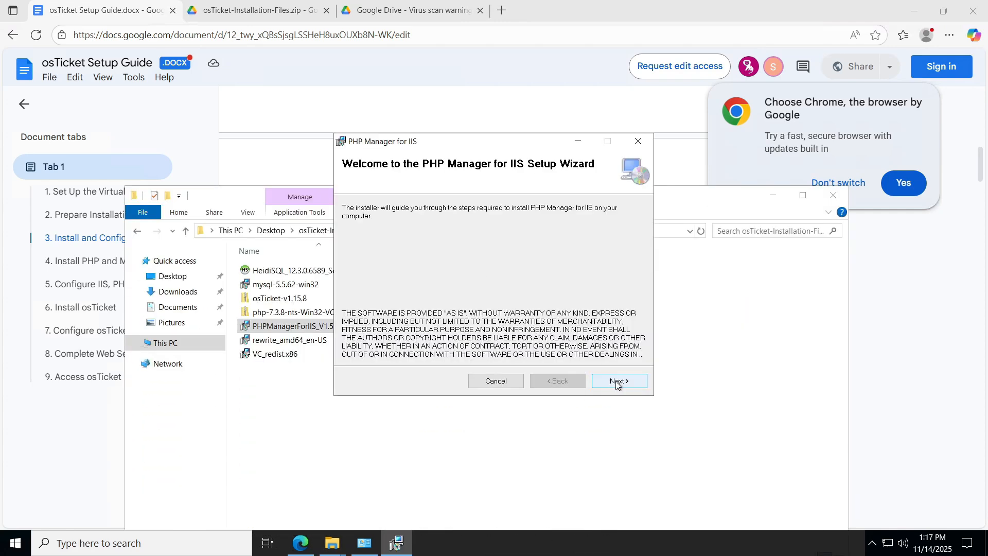
pyautogui.click(617, 381)
pyautogui.click(478, 355)
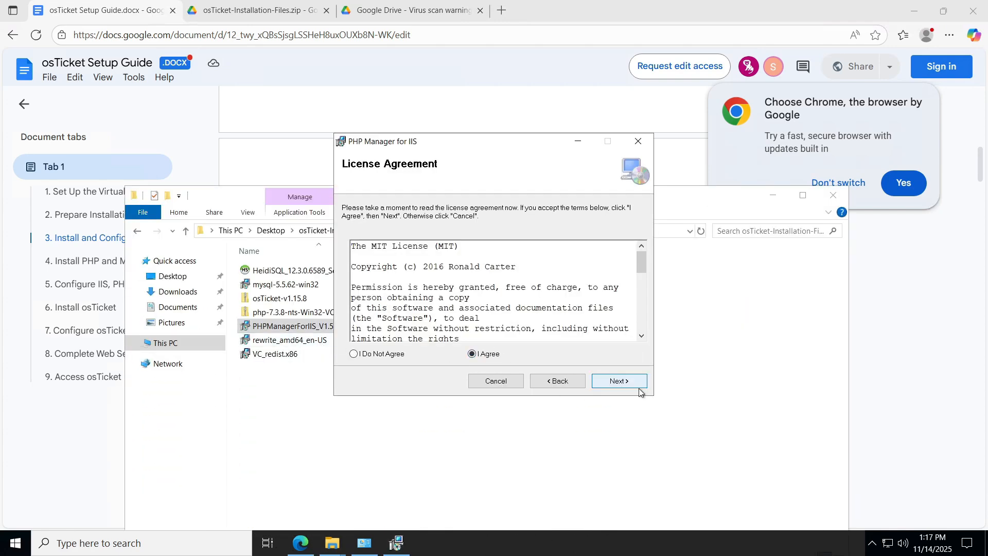
pyautogui.click(629, 382)
# Install the IIS URL Rewrite Module from rewrite_amd64_en-US, accepting its licence.
pyautogui.click(631, 380)
pyautogui.doubleClick(377, 338)
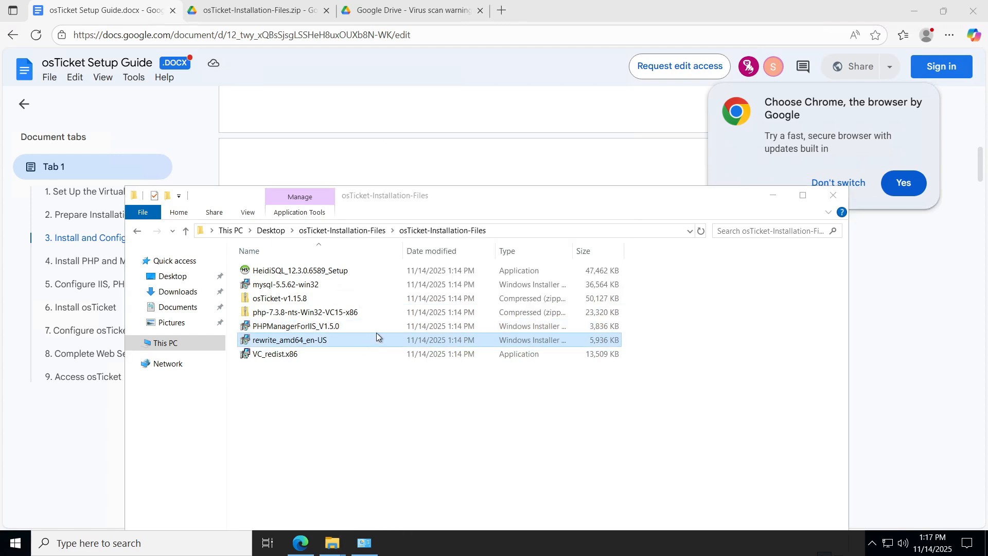
pyautogui.click(455, 342)
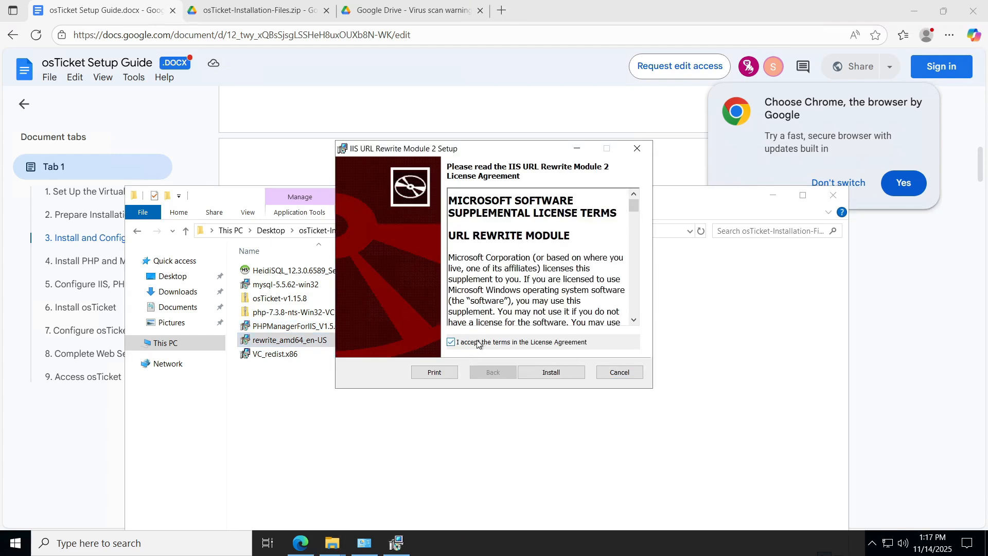
pyautogui.click(583, 372)
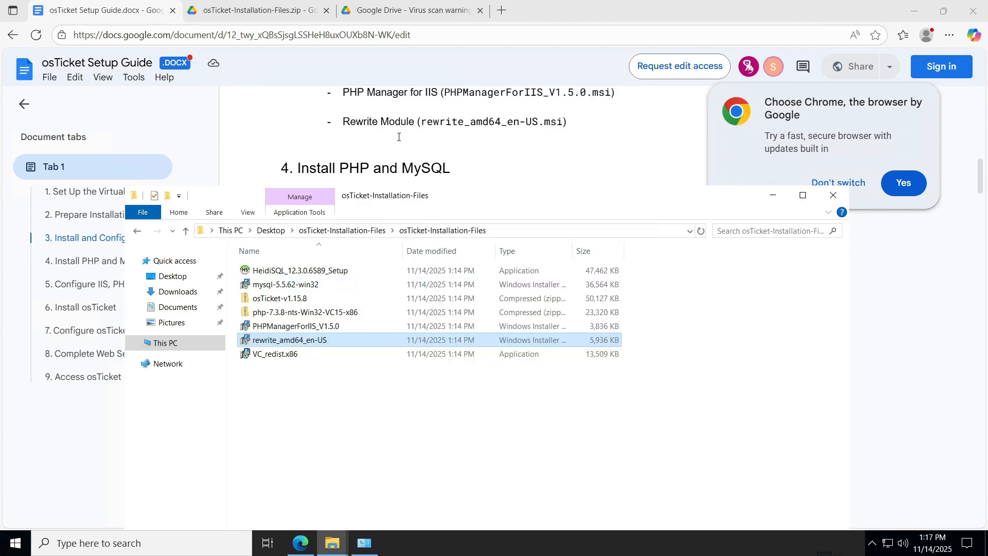
pyautogui.scroll(-2, 548, 152)
pyautogui.click(772, 195)
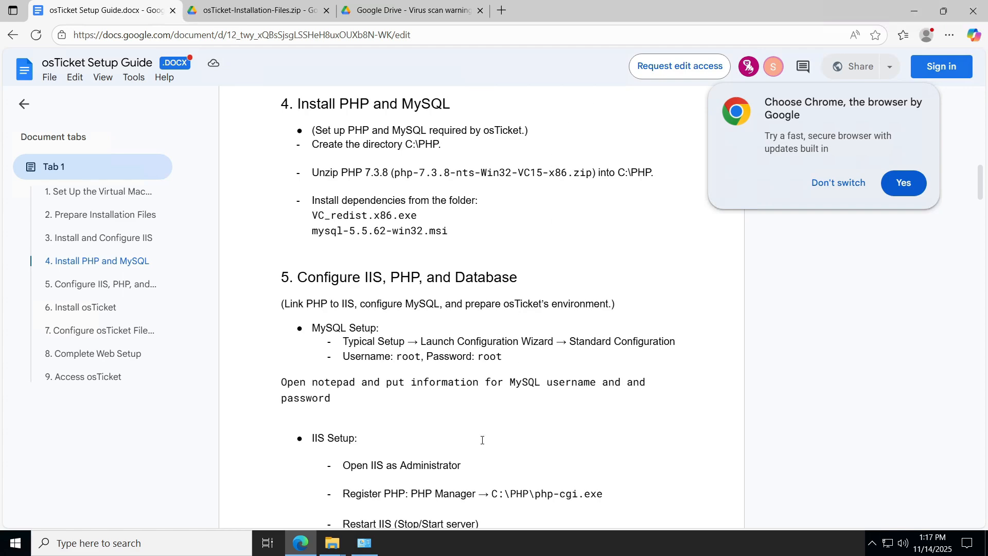
# Create a folder named PHP at the root of Windows (C:) in a new File Explorer window.
pyautogui.moveTo(332, 543)
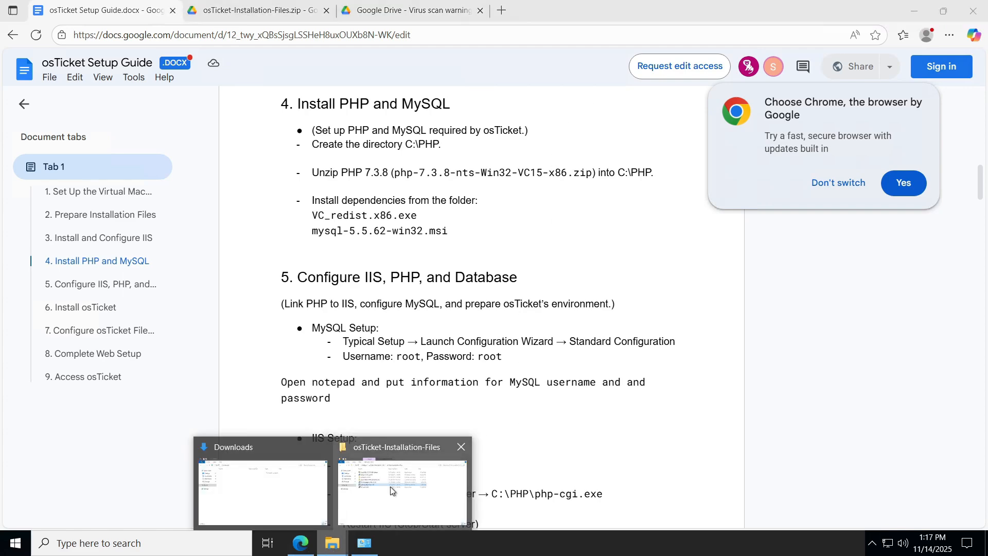
pyautogui.press('super+e')
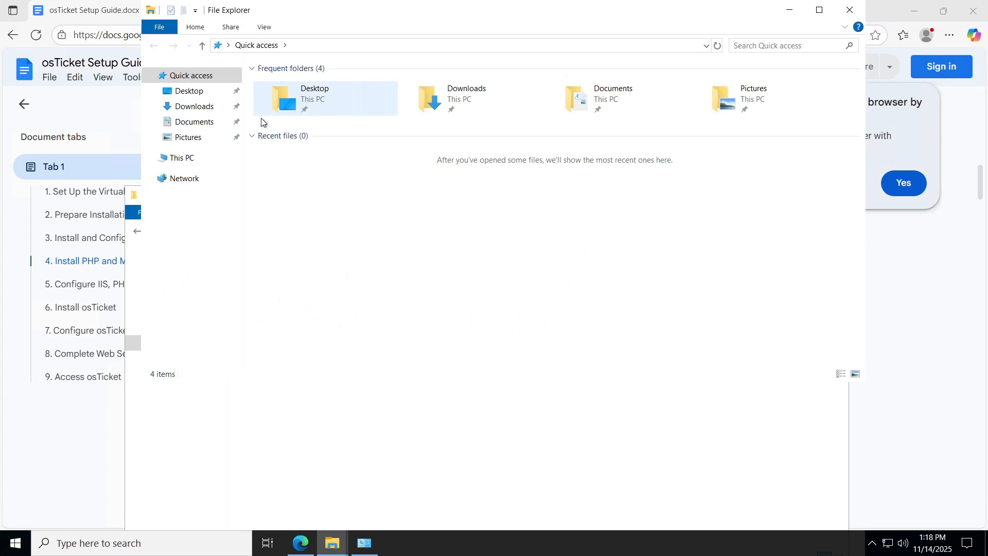
pyautogui.click(182, 158)
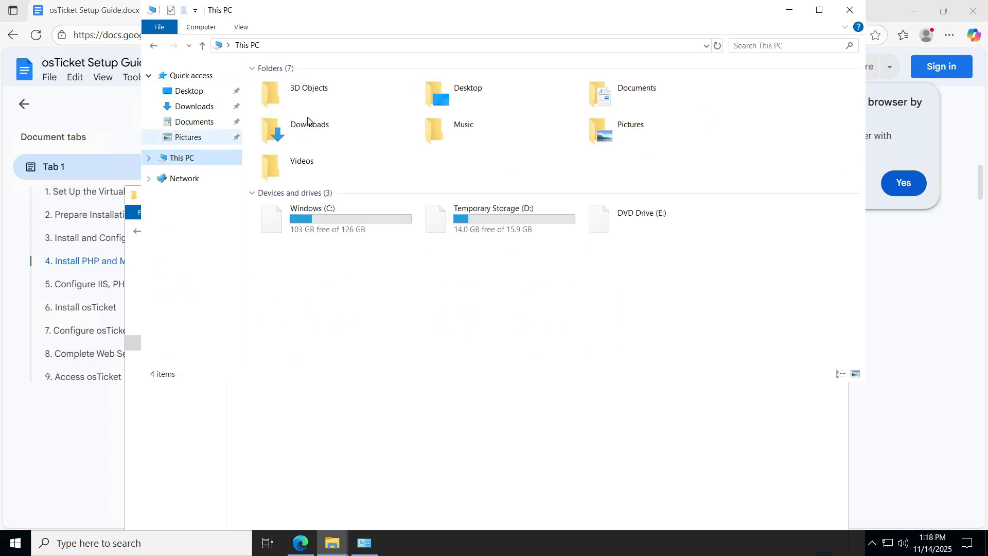
pyautogui.doubleClick(334, 227)
pyautogui.rightClick(327, 230)
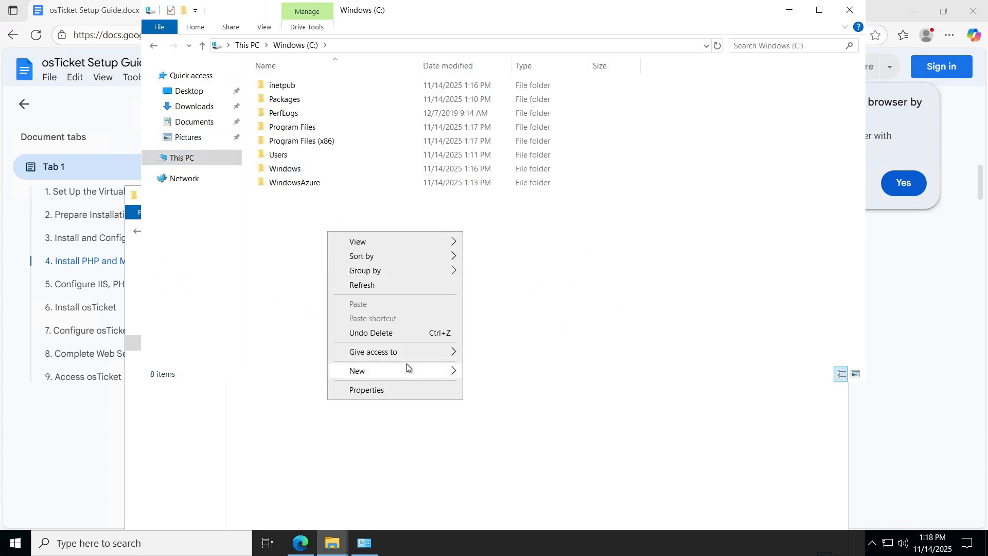
pyautogui.moveTo(406, 368)
pyautogui.click(498, 372)
pyautogui.write('PHP')
pyautogui.press('Return')
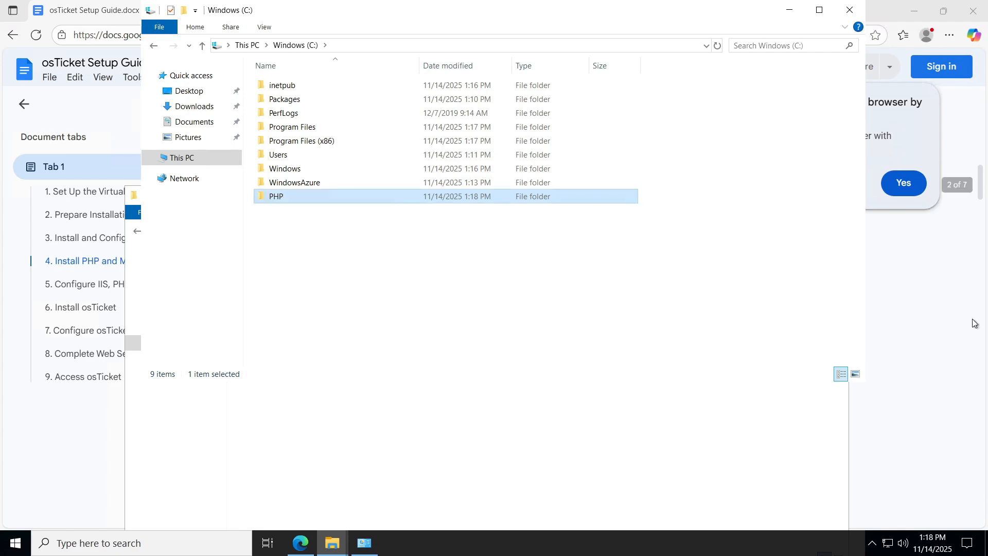
pyautogui.click(904, 300)
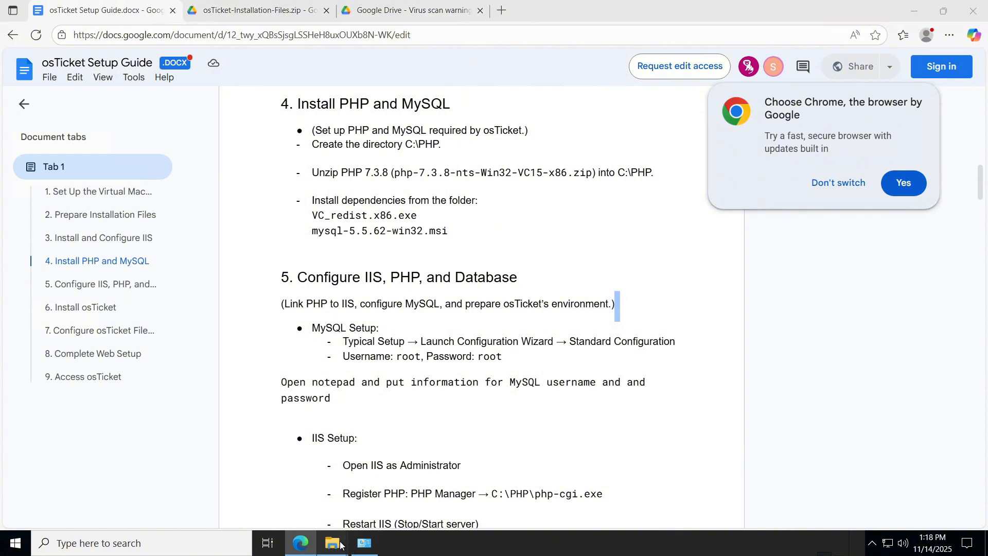
# Start Extract All on the php-7.3.8-nts-Win32-VC15-x86 zip archive.
pyautogui.moveTo(331, 543)
pyautogui.moveTo(453, 486)
pyautogui.click(332, 488)
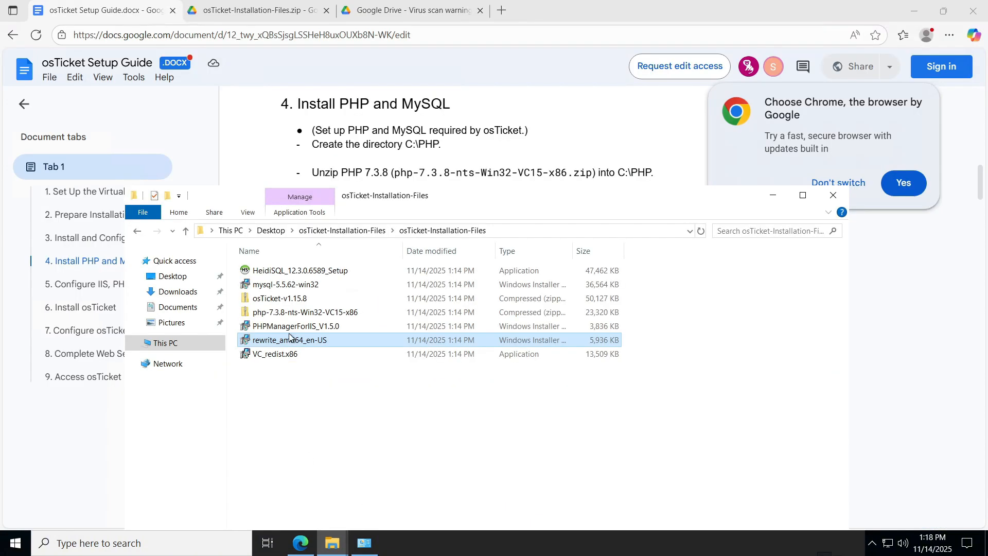
pyautogui.rightClick(311, 312)
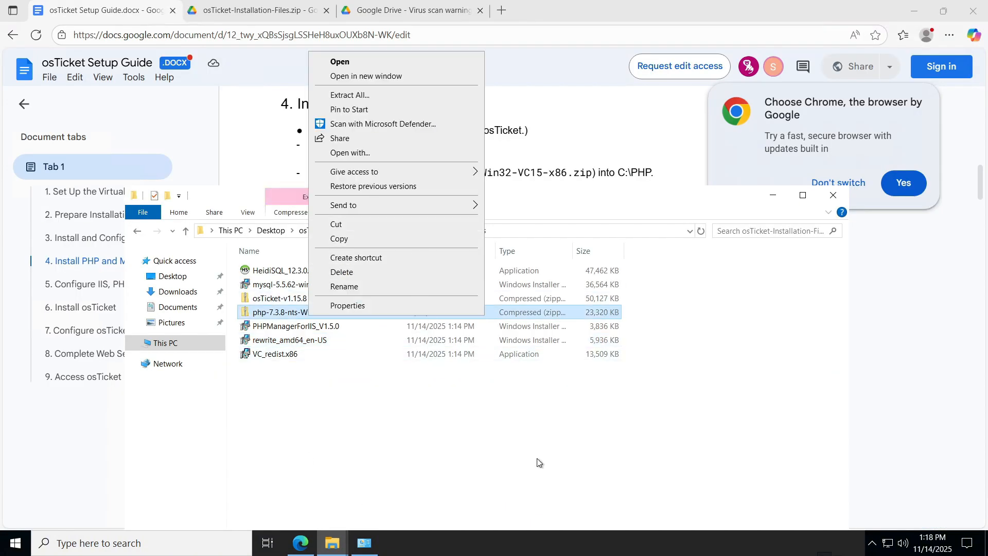
pyautogui.moveTo(380, 175)
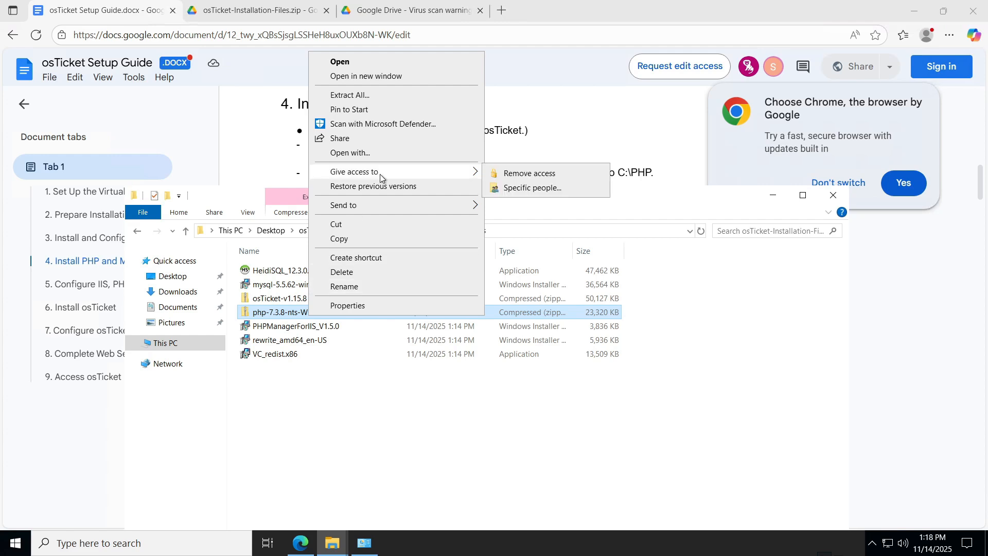
pyautogui.click(422, 94)
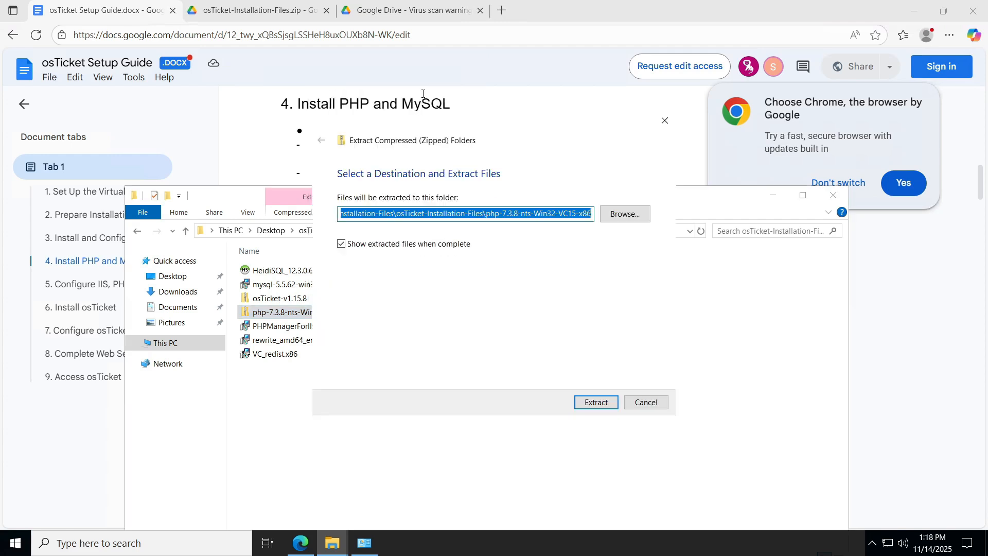
# Choose C:\PHP as the extraction destination and extract the PHP files there.
pyautogui.click(633, 215)
pyautogui.click(371, 292)
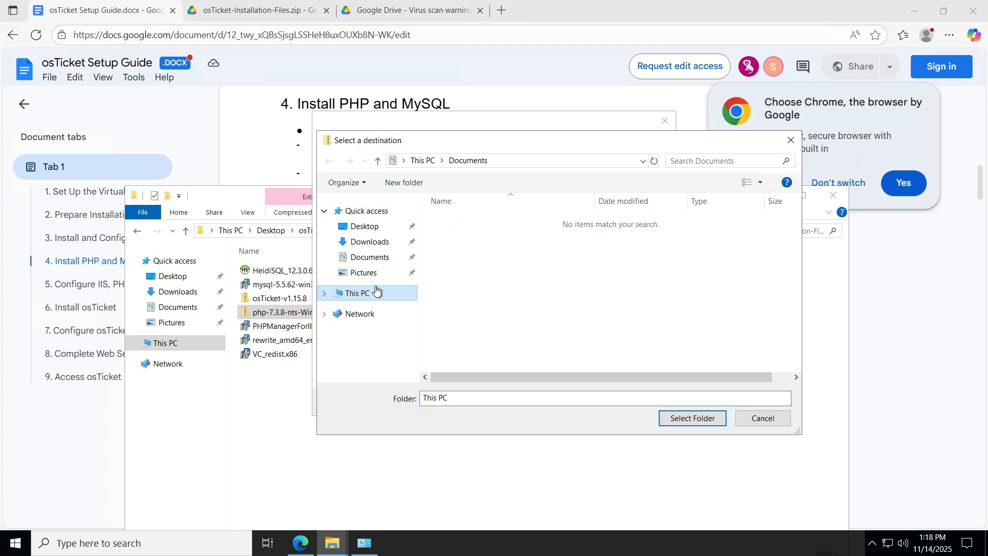
pyautogui.scroll(-3, 467, 296)
pyautogui.doubleClick(487, 260)
pyautogui.click(488, 264)
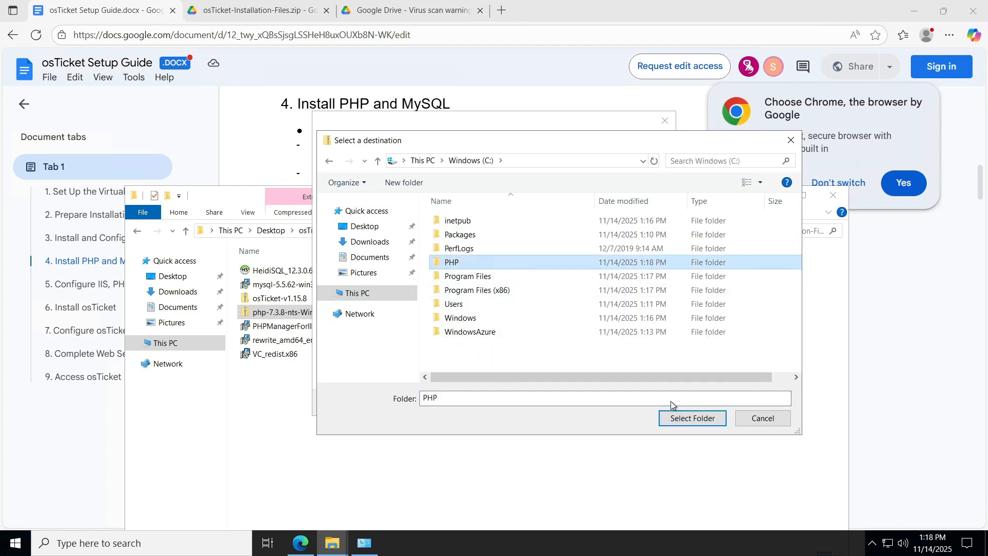
pyautogui.click(671, 412)
pyautogui.click(595, 402)
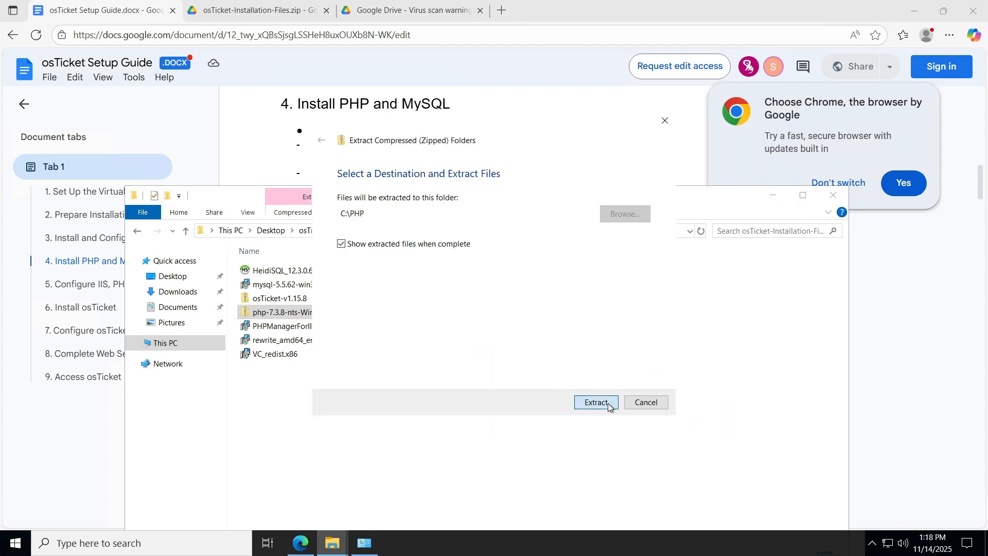
pyautogui.click(225, 140)
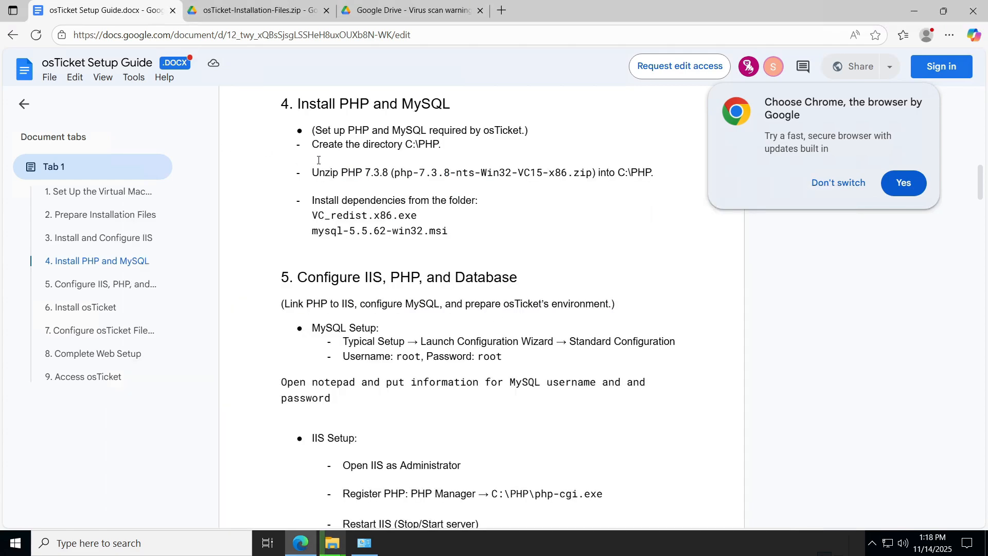
# Check that the extracted PHP files are in the C:\PHP folder.
pyautogui.scroll(-1, 363, 243)
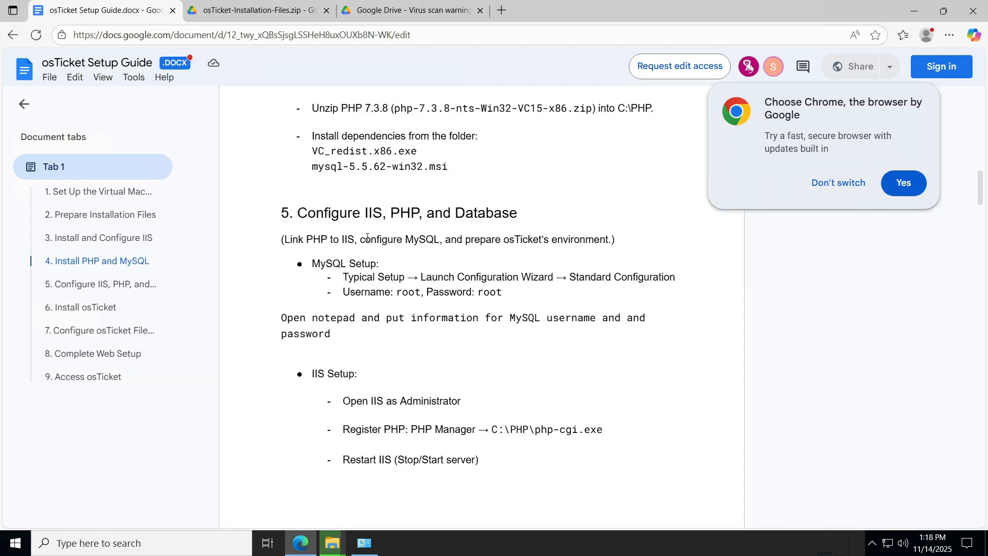
pyautogui.scroll(1, 367, 235)
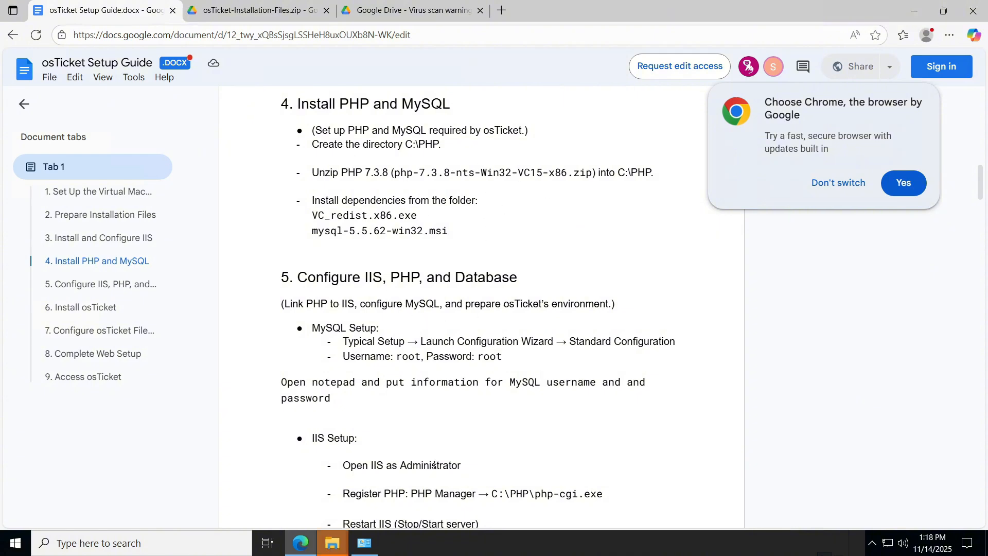
pyautogui.moveTo(332, 543)
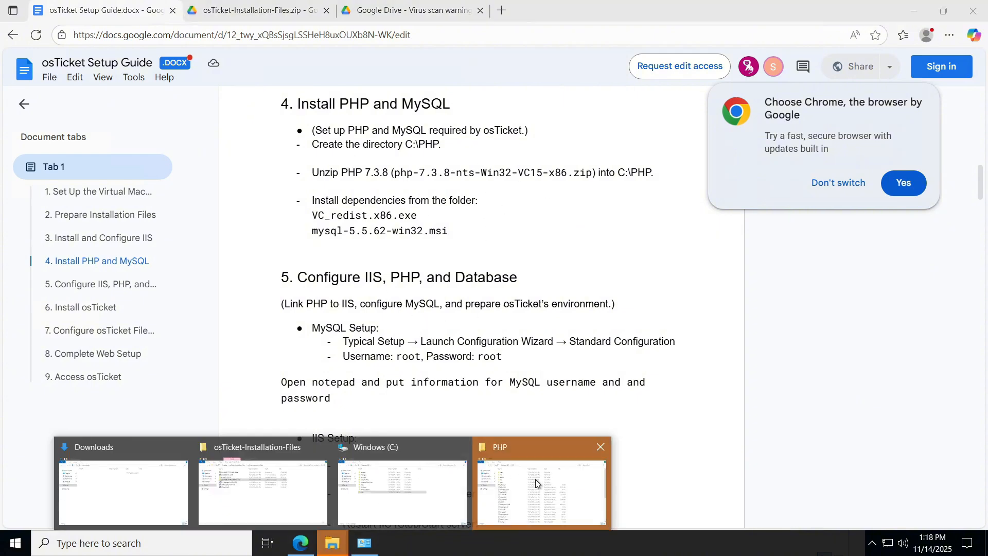
pyautogui.click(538, 484)
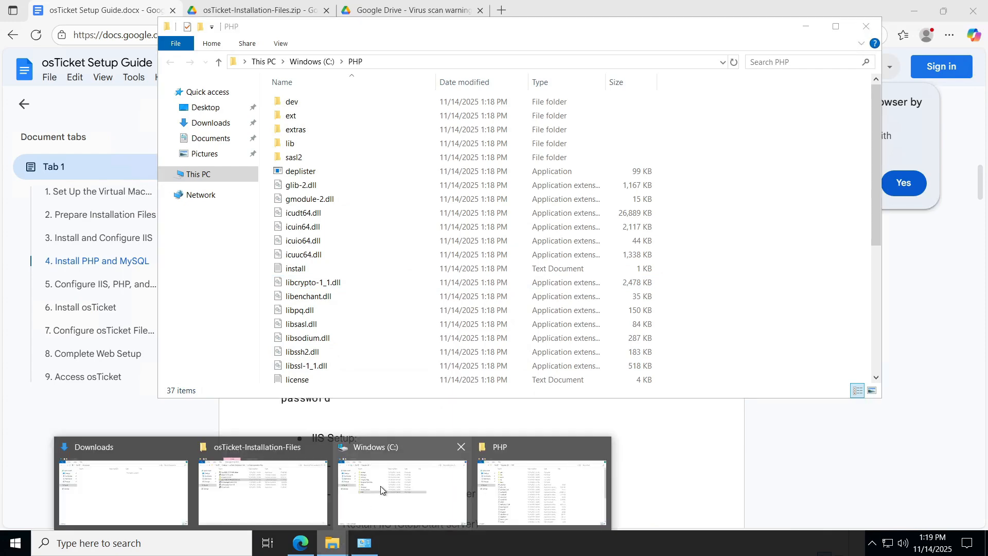
# Run the VC_redist.x86 installer from the osTicket-Installation-Files folder.
pyautogui.click(381, 486)
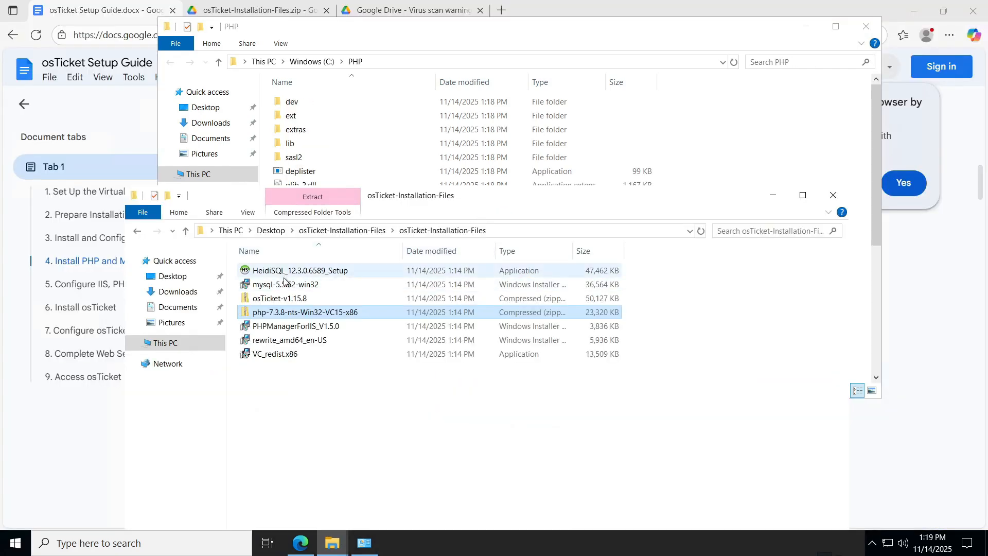
pyautogui.hotkey('alt', 'Tab')
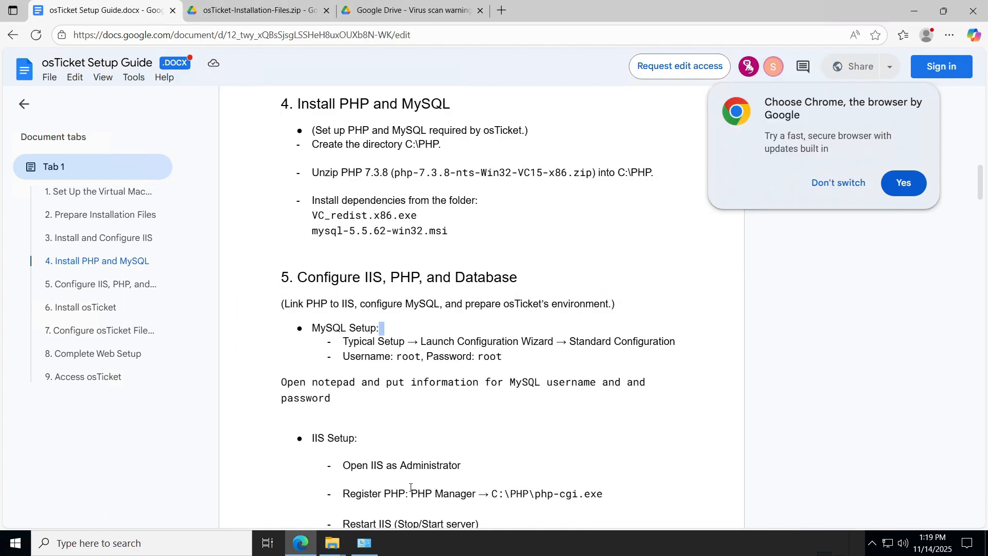
pyautogui.moveTo(332, 543)
pyautogui.click(270, 481)
pyautogui.doubleClick(275, 353)
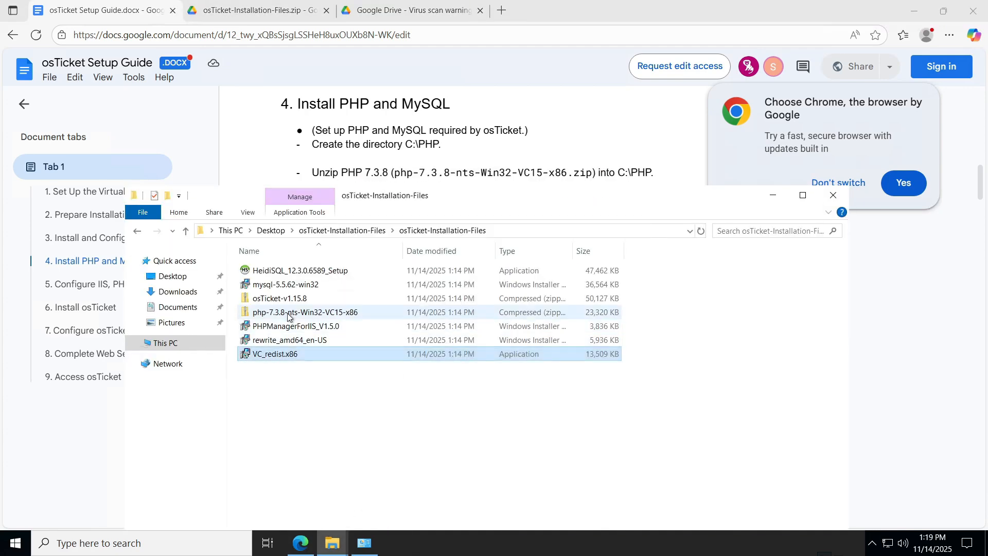
# Launch mysql-5.5.62-win32 setup, accept the license terms, and reach the setup-type page.
pyautogui.doubleClick(309, 288)
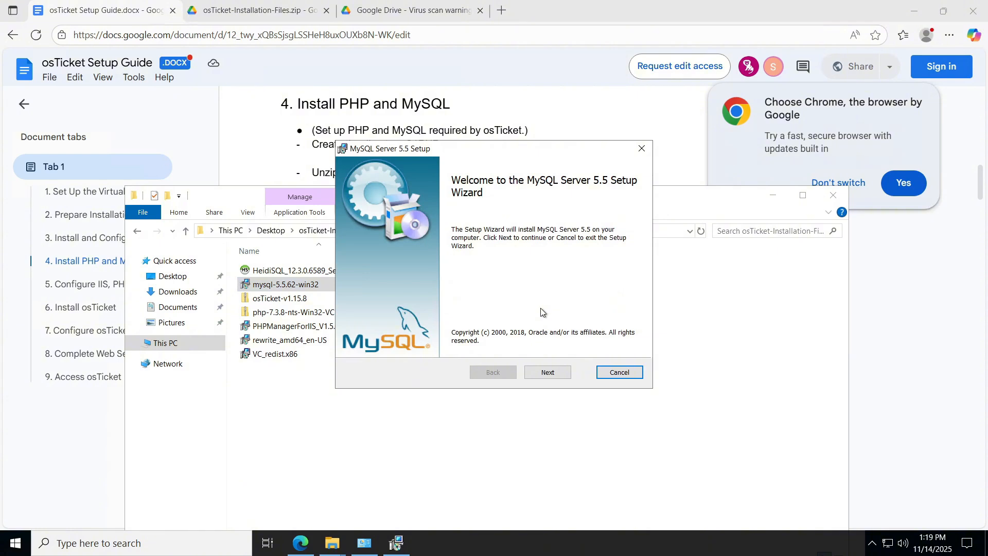
pyautogui.click(556, 373)
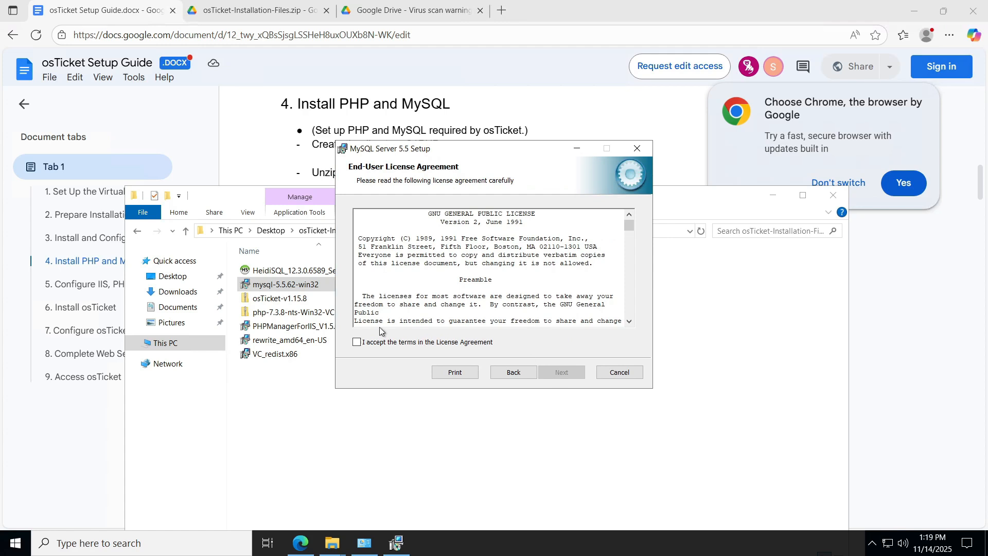
pyautogui.click(380, 342)
pyautogui.click(548, 373)
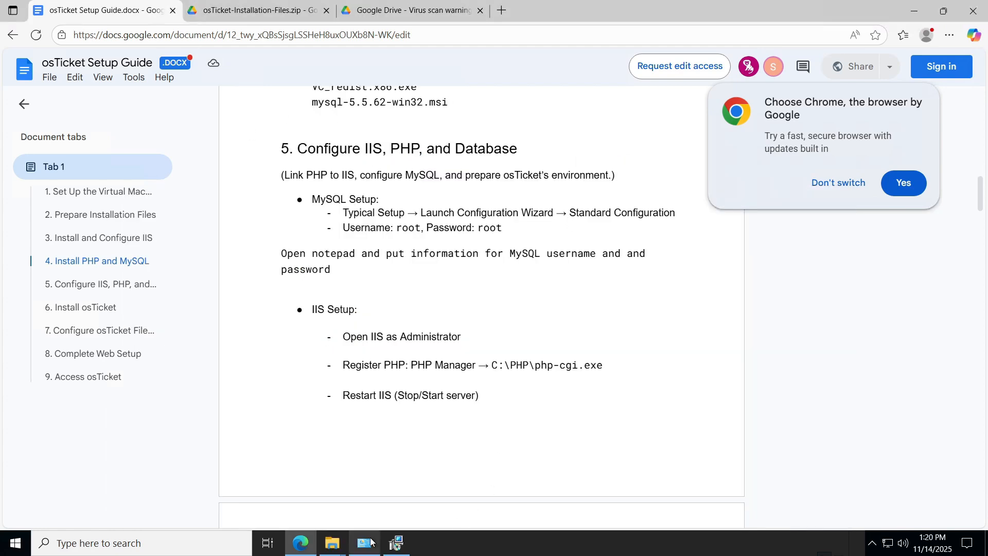
# Finish setup and choose Standard Configuration, installed as a Windows service.
pyautogui.click(396, 543)
pyautogui.click(564, 372)
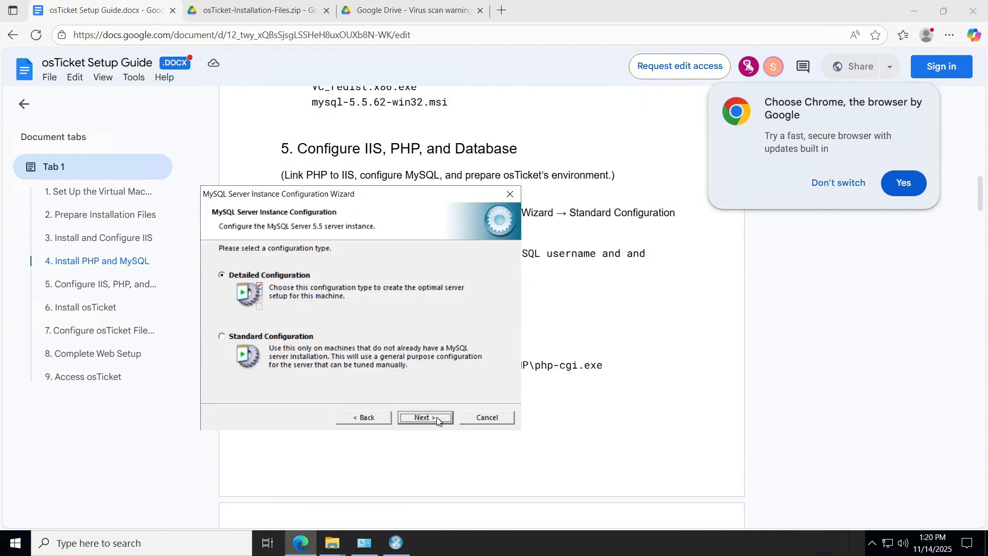
pyautogui.click(263, 336)
pyautogui.click(428, 421)
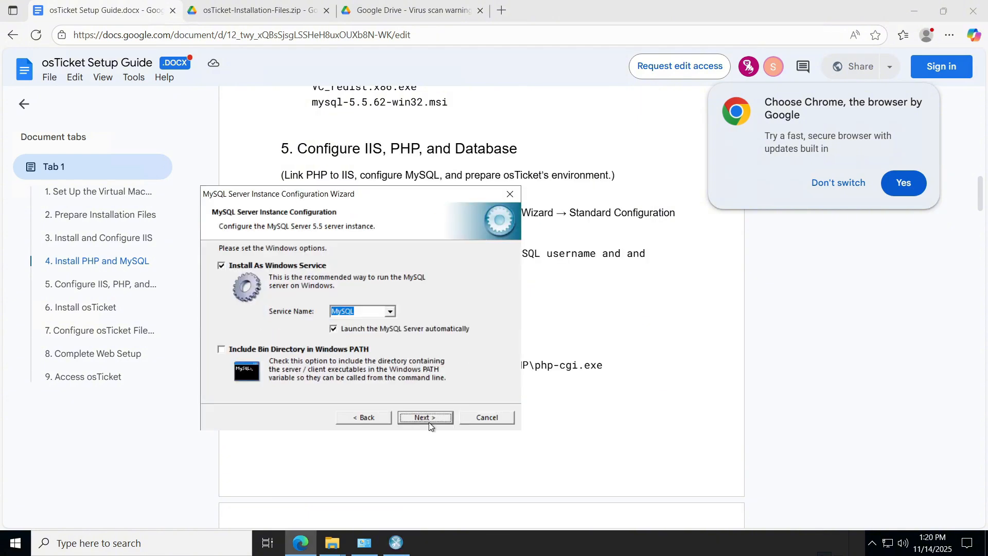
pyautogui.click(447, 418)
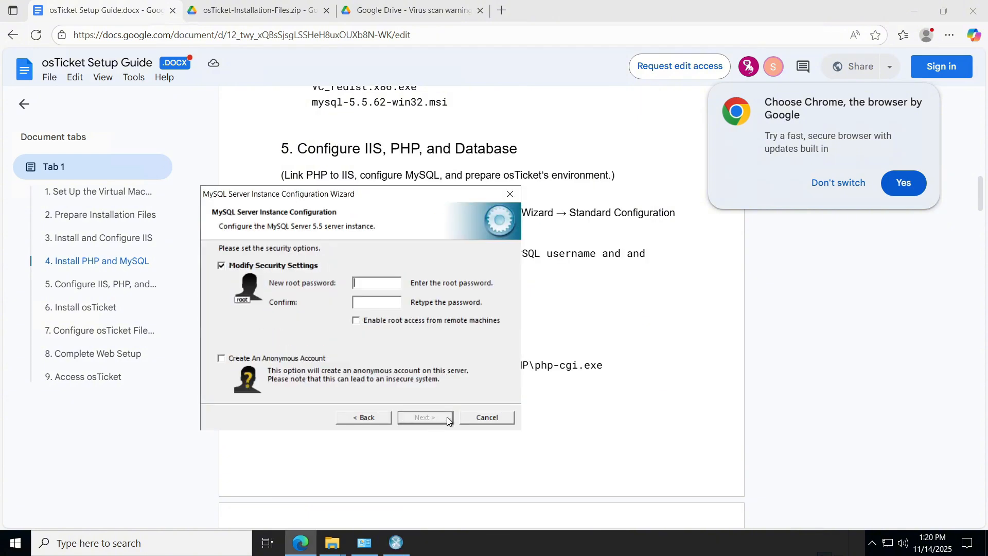
# Enter and confirm the MySQL root password, then apply the configuration.
pyautogui.write('root')
pyautogui.doubleClick(386, 283)
pyautogui.press('BackSpace')
pyautogui.write('rootroot')
pyautogui.click(426, 417)
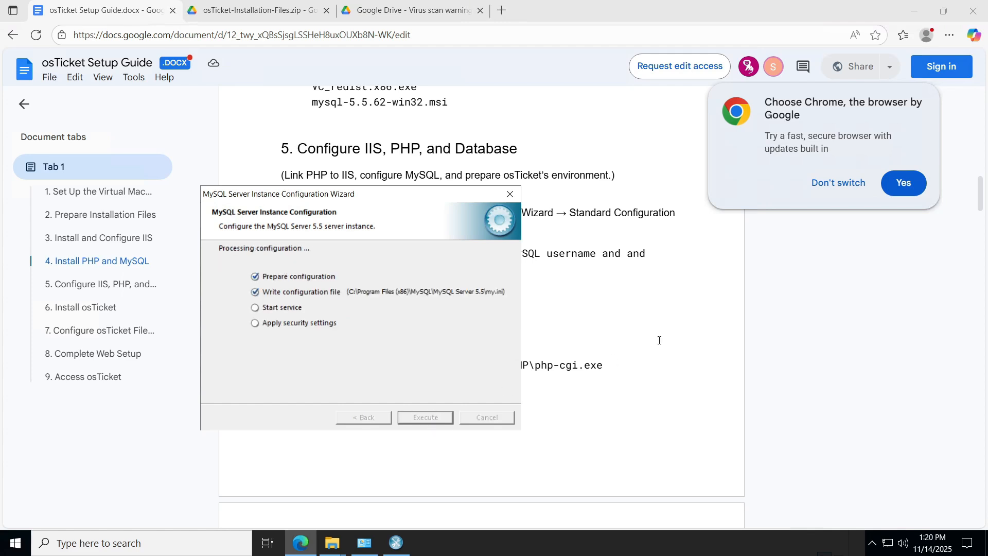
pyautogui.click(661, 339)
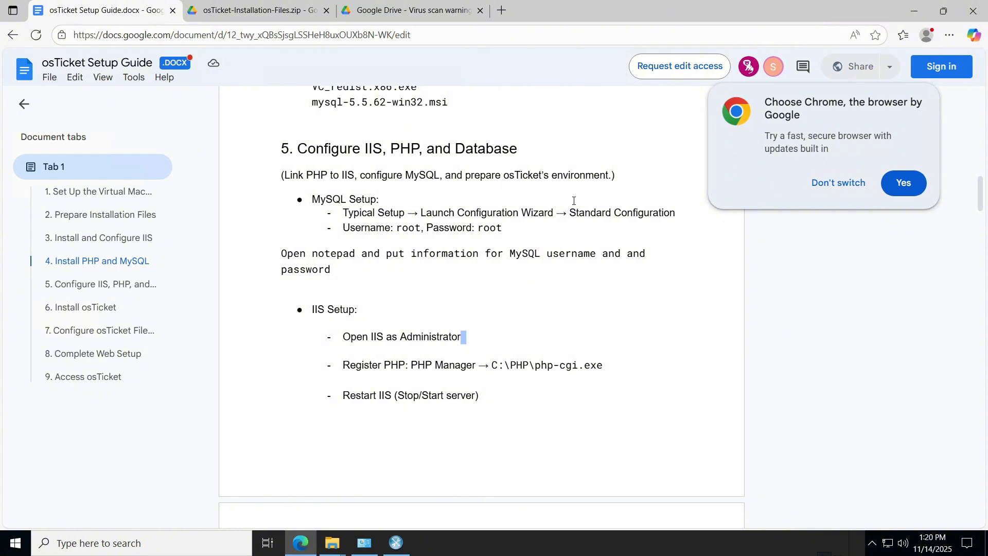
# Open Notepad from Windows search and place it beside the guide.
pyautogui.scroll(-1, 599, 230)
pyautogui.scroll(3, 302, 300)
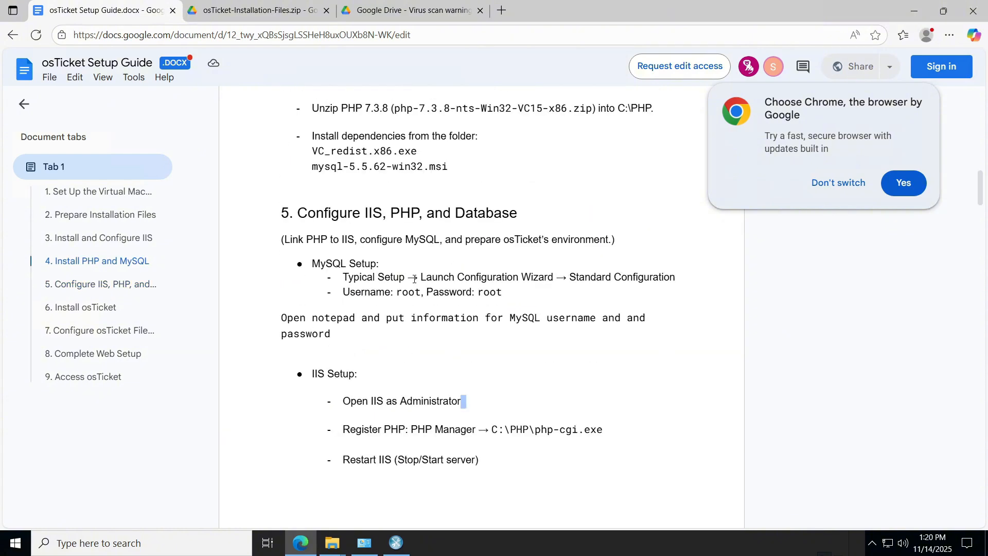
pyautogui.scroll(-1, 414, 280)
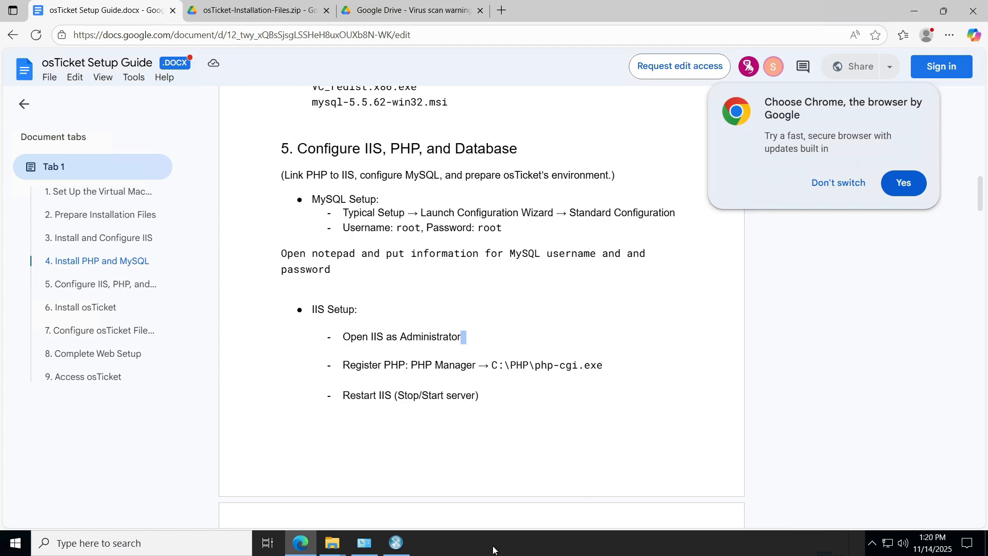
pyautogui.click(165, 543)
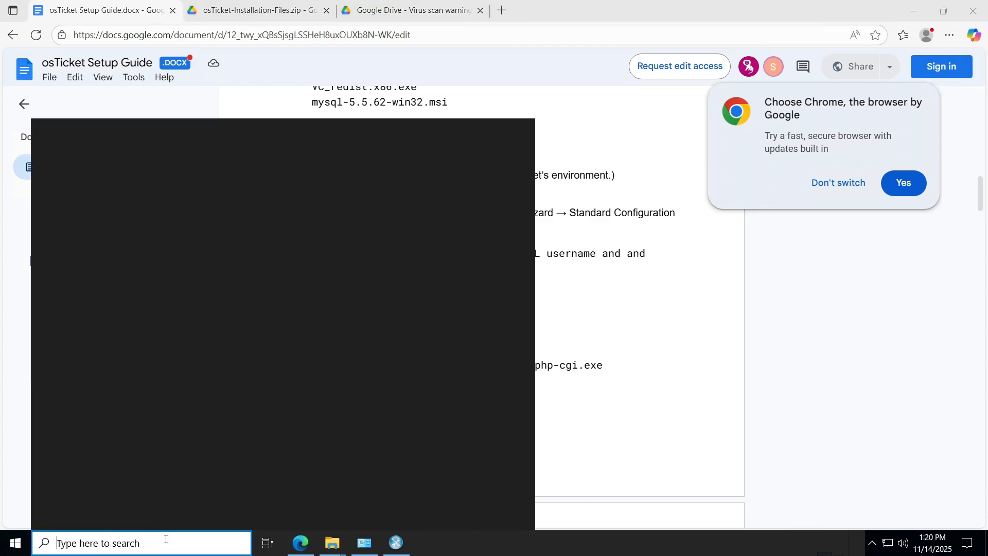
pyautogui.write('notepad')
pyautogui.press('Return')
pyautogui.moveTo(396, 98); pyautogui.dragTo(516, 309)
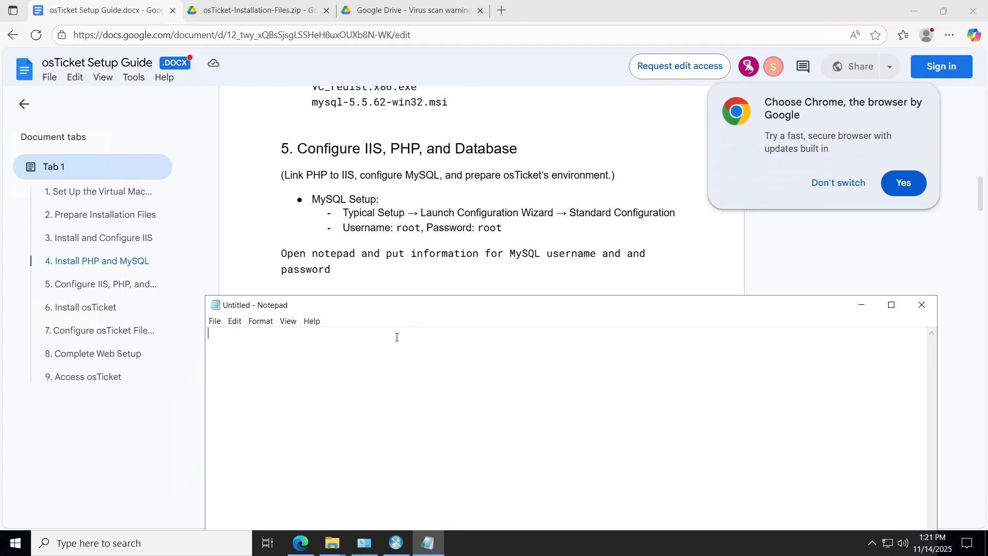
# Write a 'MySQL' note with the username and password, then move Notepad top-left.
pyautogui.write('MySQL  ')
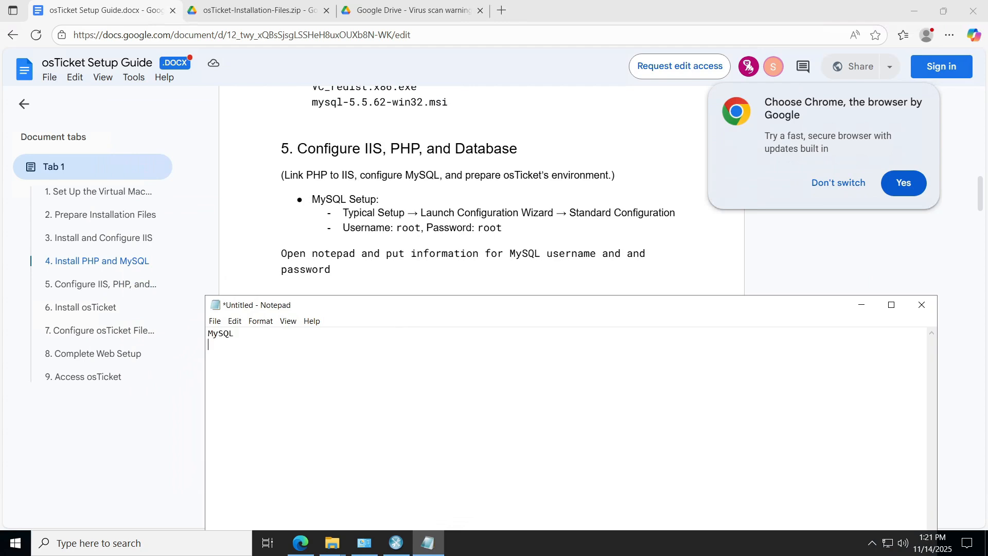
pyautogui.write('Username: root')
pyautogui.press('Return')
pyautogui.write('Password: root')
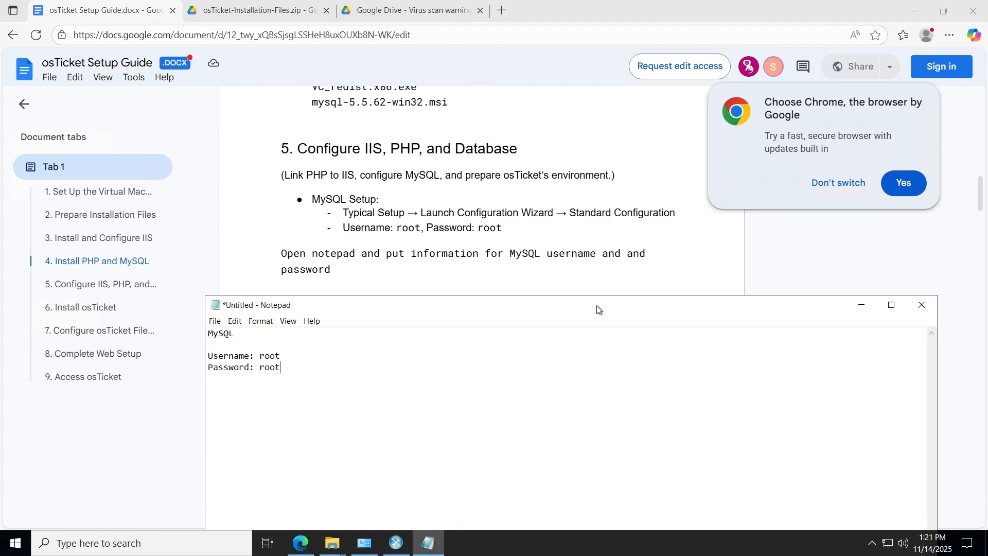
pyautogui.moveTo(598, 309); pyautogui.dragTo(548, 113)
# Minimize Edge, Windows (C:) and Downloads windows, then close the Control Panel Programs window.
pyautogui.click(914, 11)
pyautogui.click(797, 11)
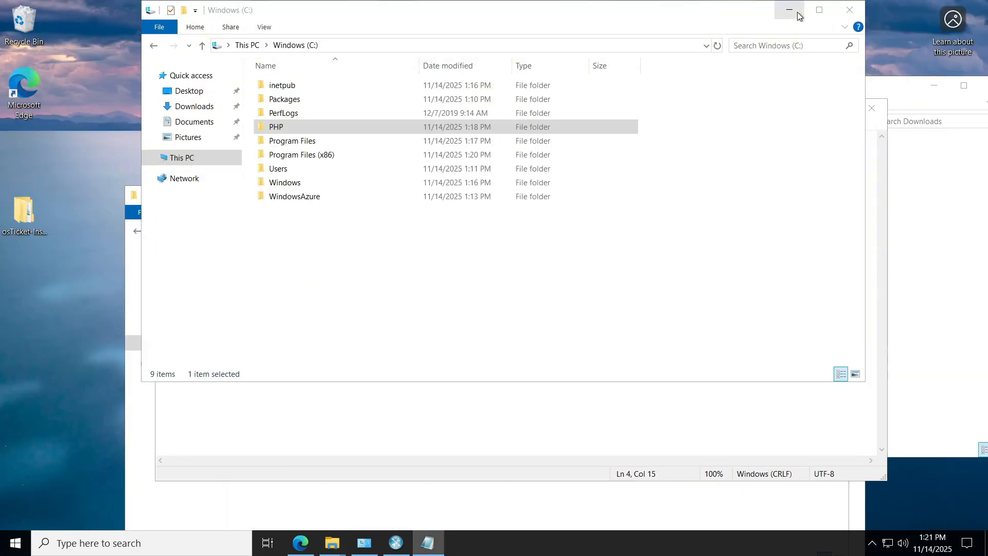
pyautogui.click(797, 11)
pyautogui.click(793, 84)
pyautogui.click(933, 85)
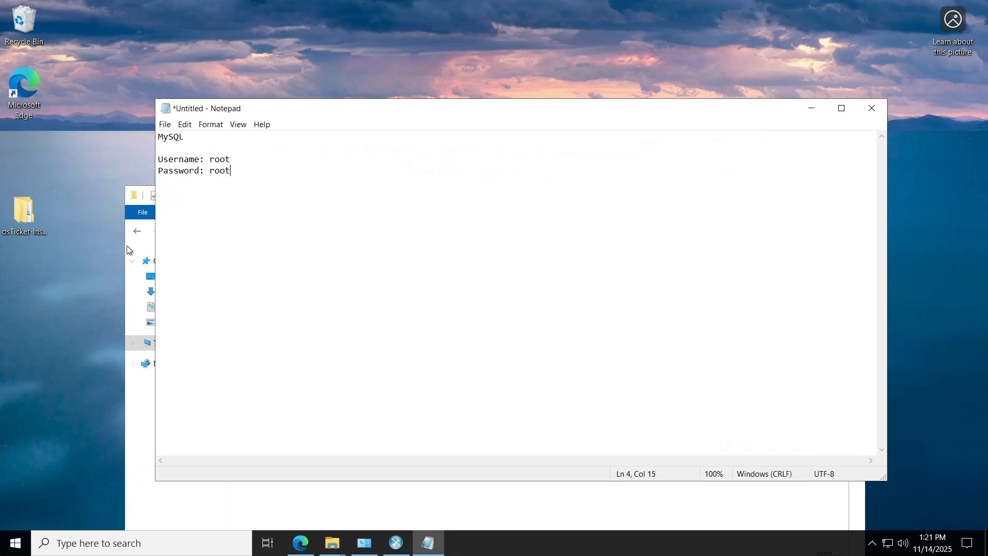
pyautogui.click(150, 284)
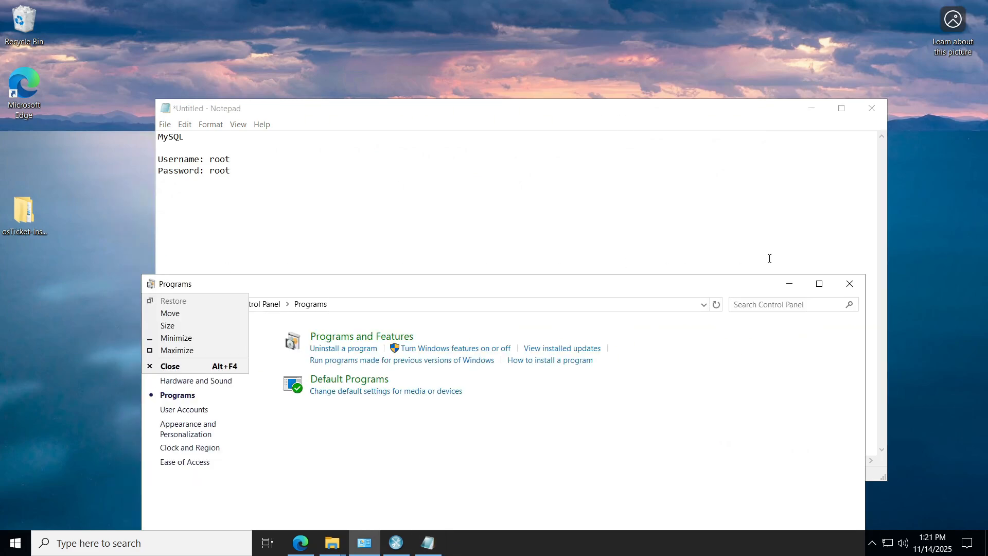